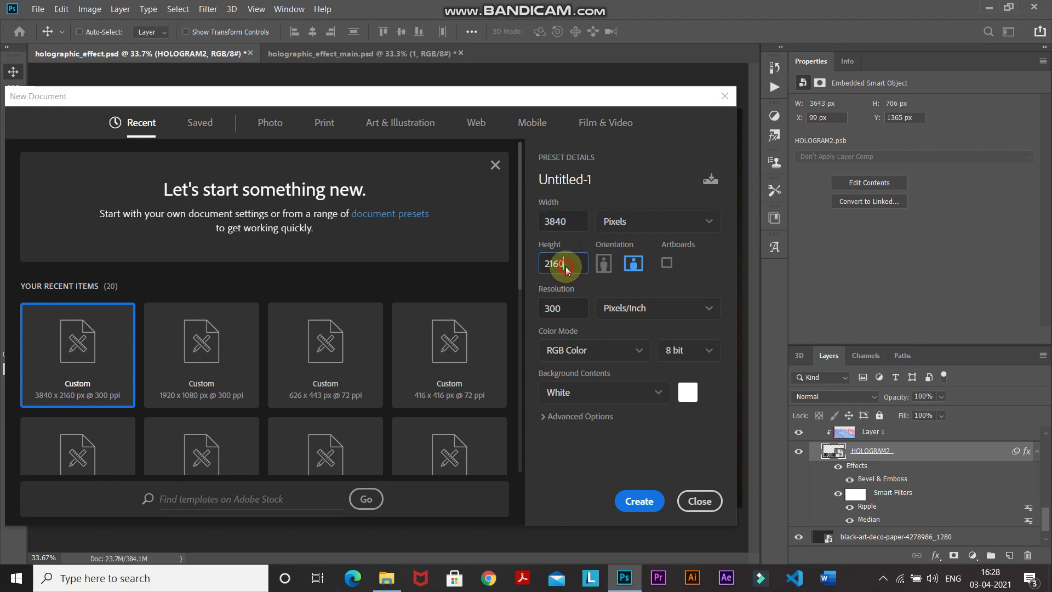
Create a new 3840 x 2160 px document at 300 pixels/inch in RGB Color with a white background.
double_click(567, 313)
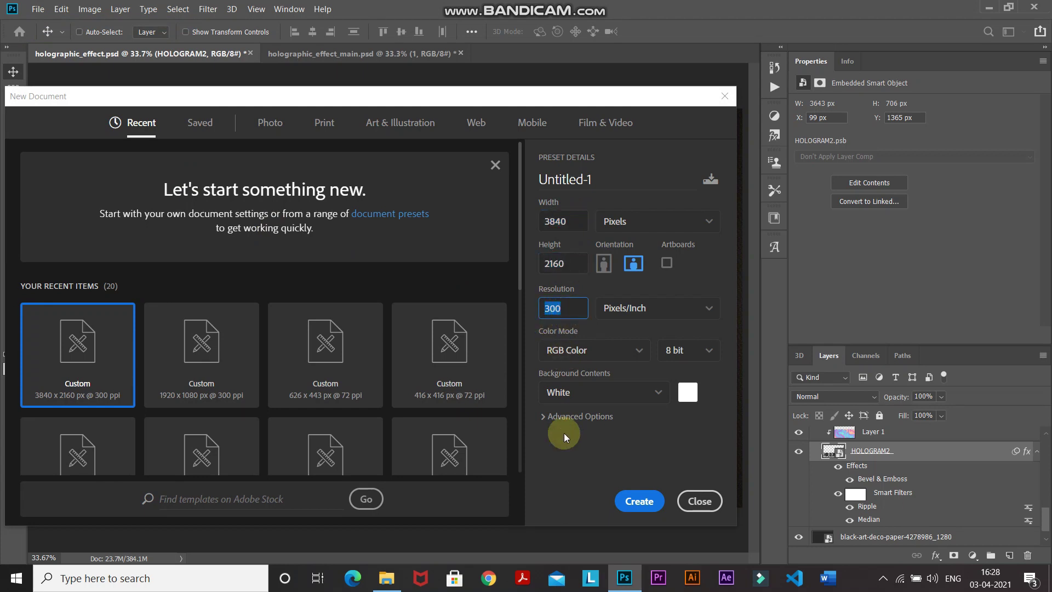
left_click(635, 500)
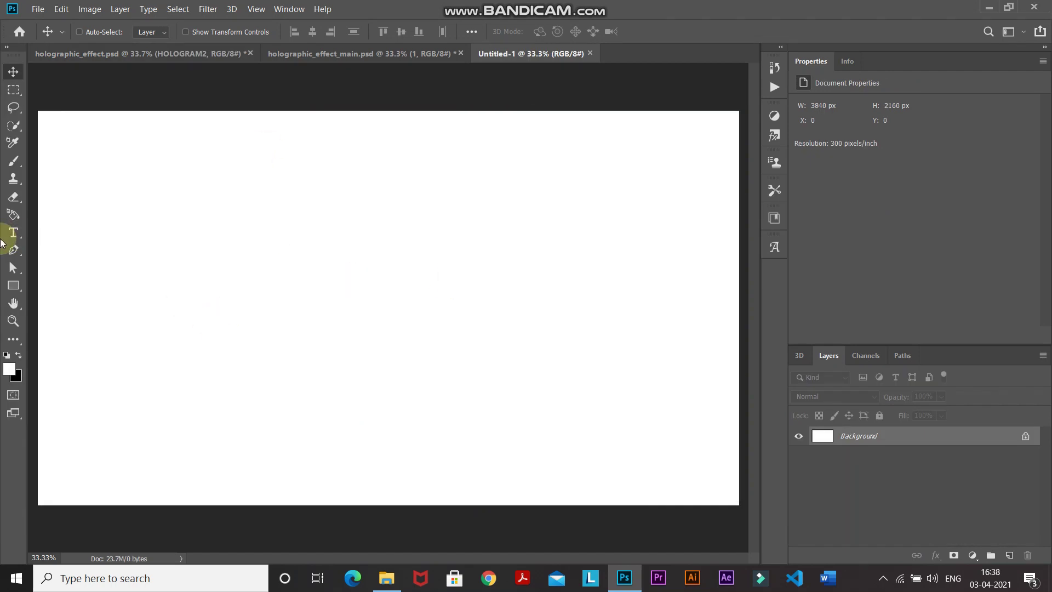
Set up the Rectangle tool in Shape mode with fill colour 80e8dd and no stroke.
left_click_drag(12, 285, 42, 287)
left_click(104, 34)
left_click(103, 51)
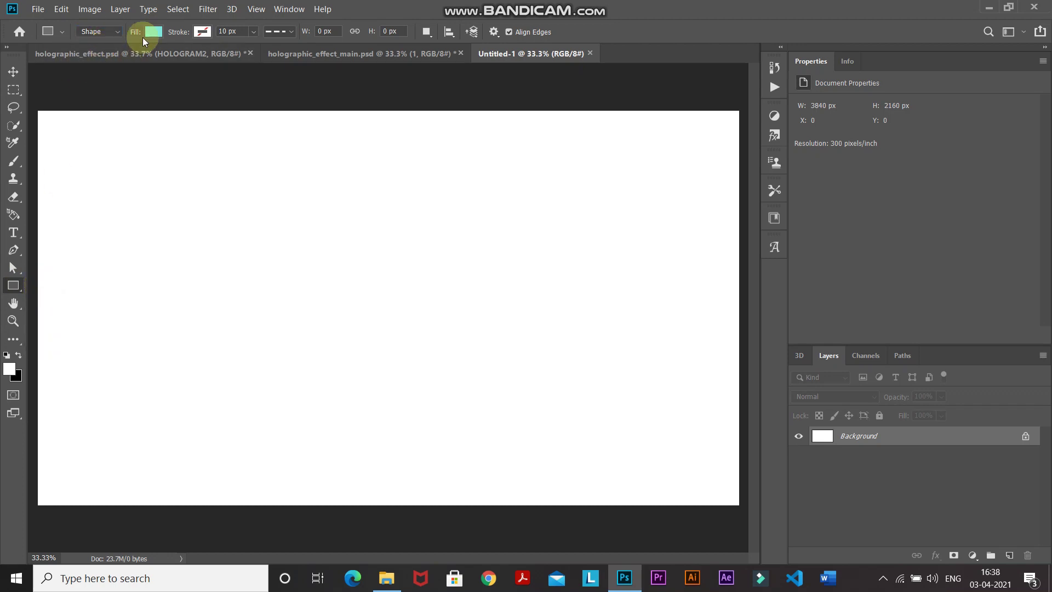
left_click(151, 33)
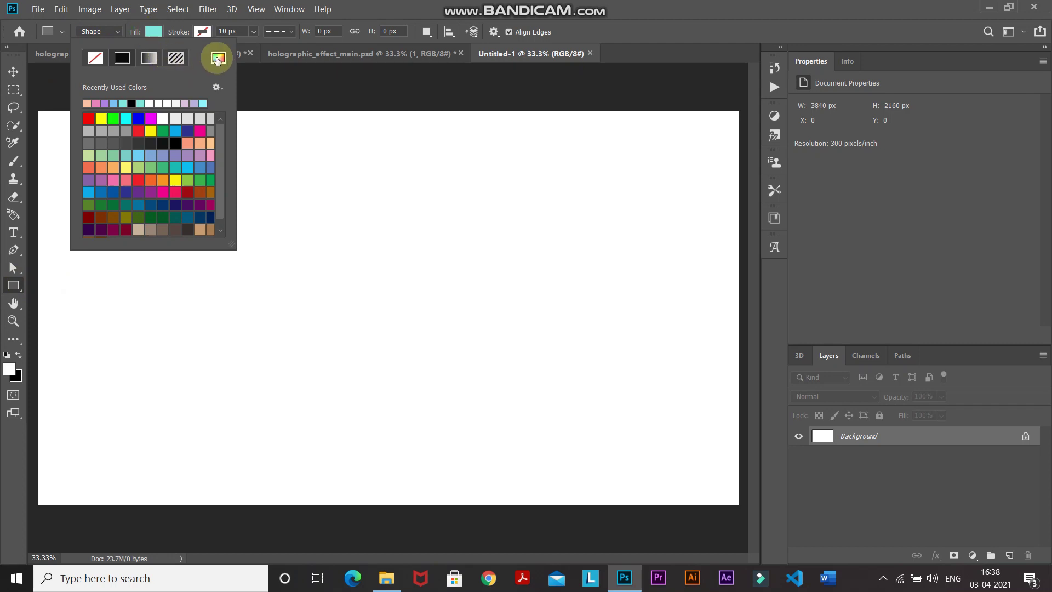
left_click(218, 57)
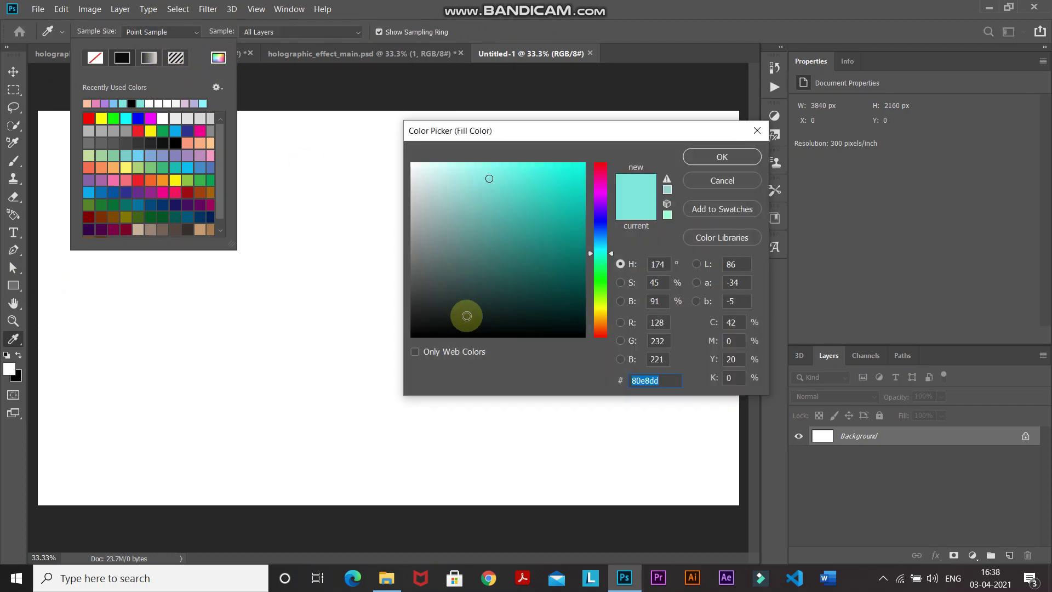
type("80e8")
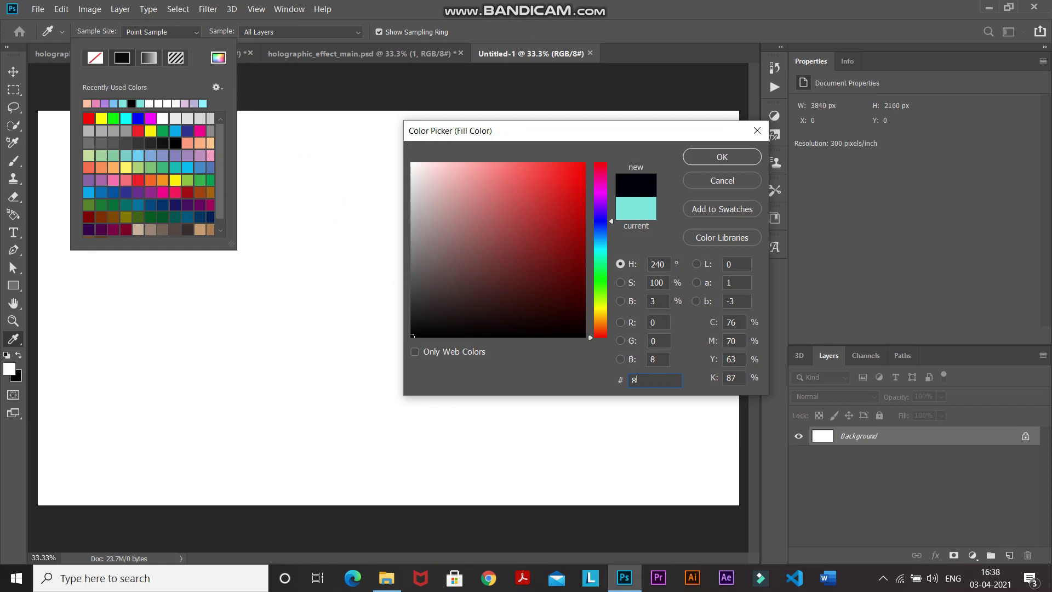
type("dd")
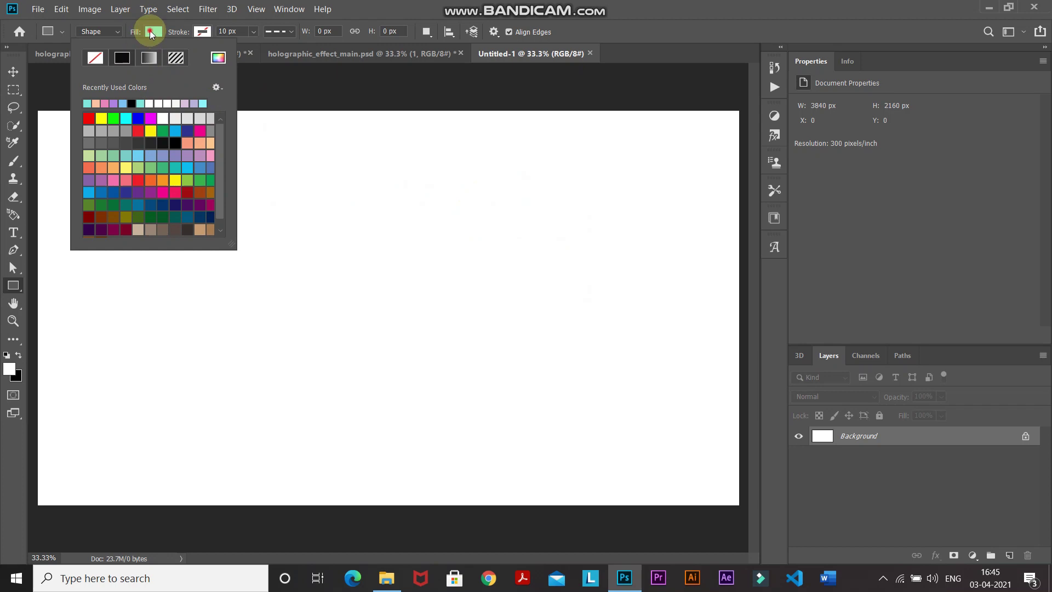
left_click(150, 31)
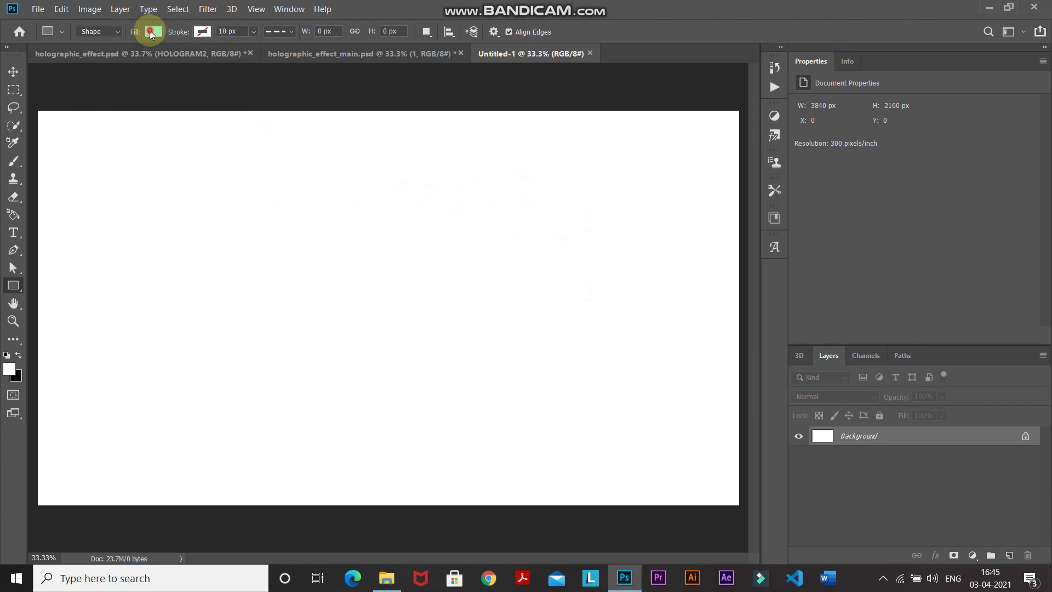
left_click(201, 32)
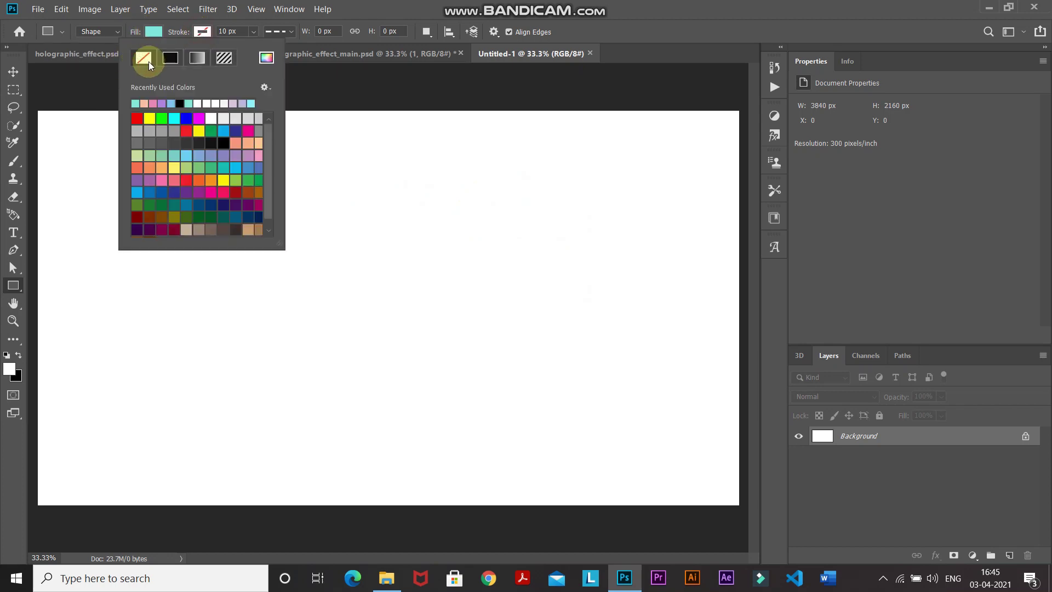
left_click(200, 36)
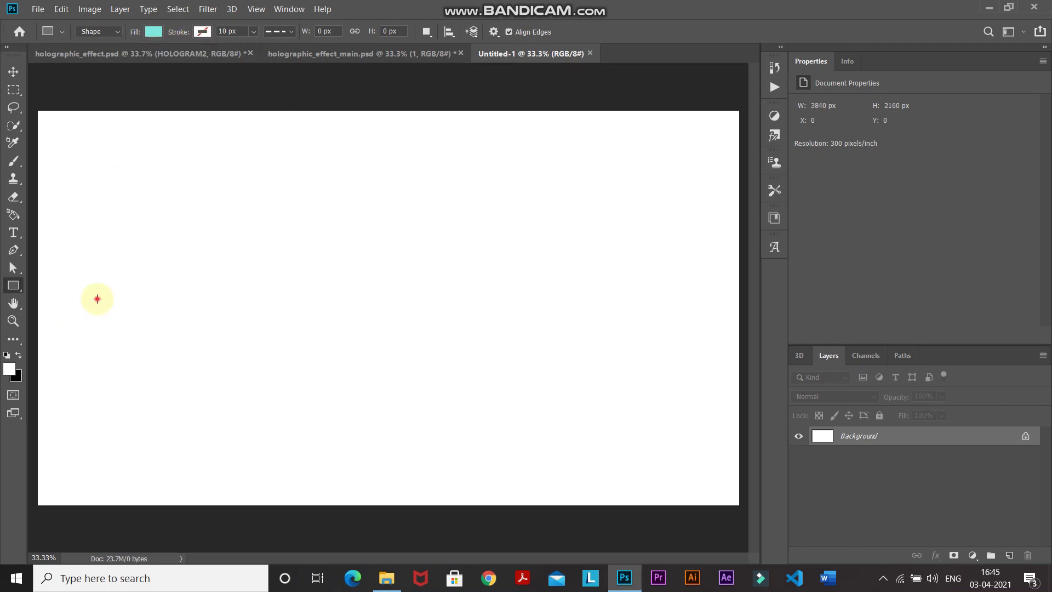
Create a rectangle 3840 px wide and 432 px high on the canvas.
left_click(97, 298)
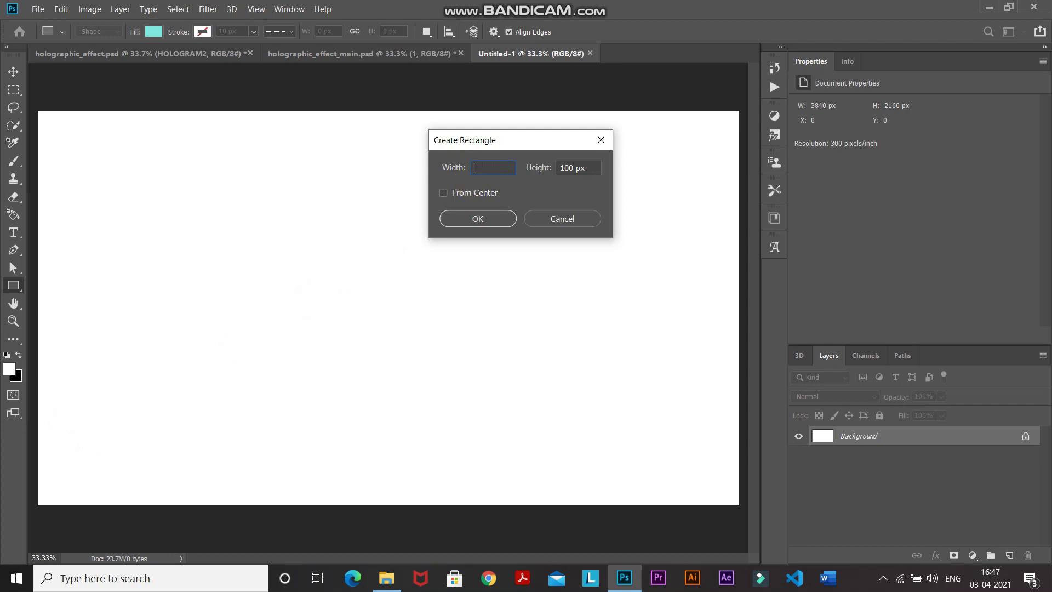
key("Tab")
type("432")
left_click(446, 219)
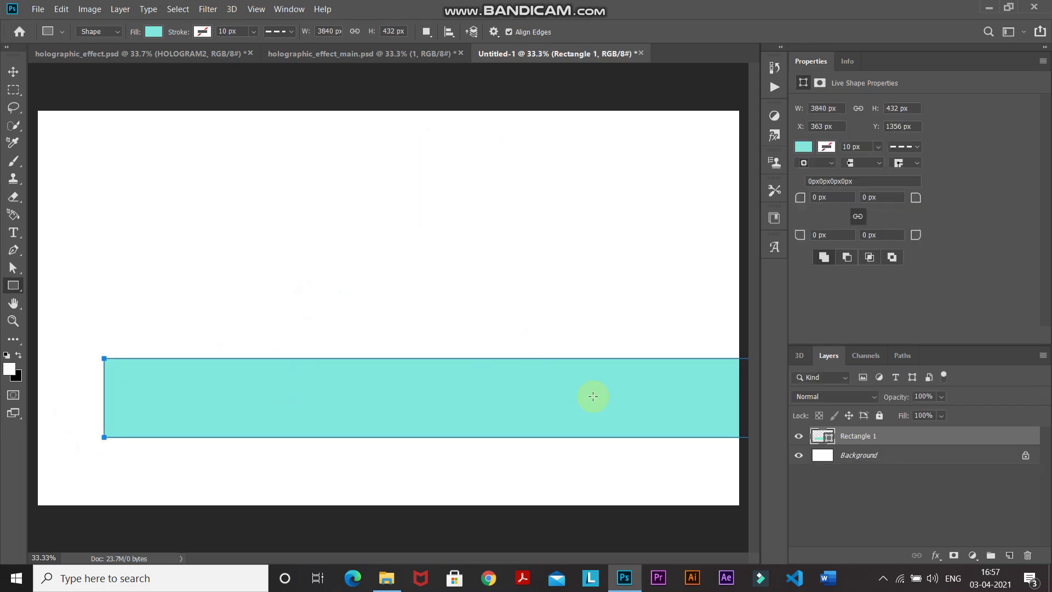
Align the rectangle and the Background layer by their horizontal centres so the band spans the canvas width.
left_click(900, 462, "ctrl")
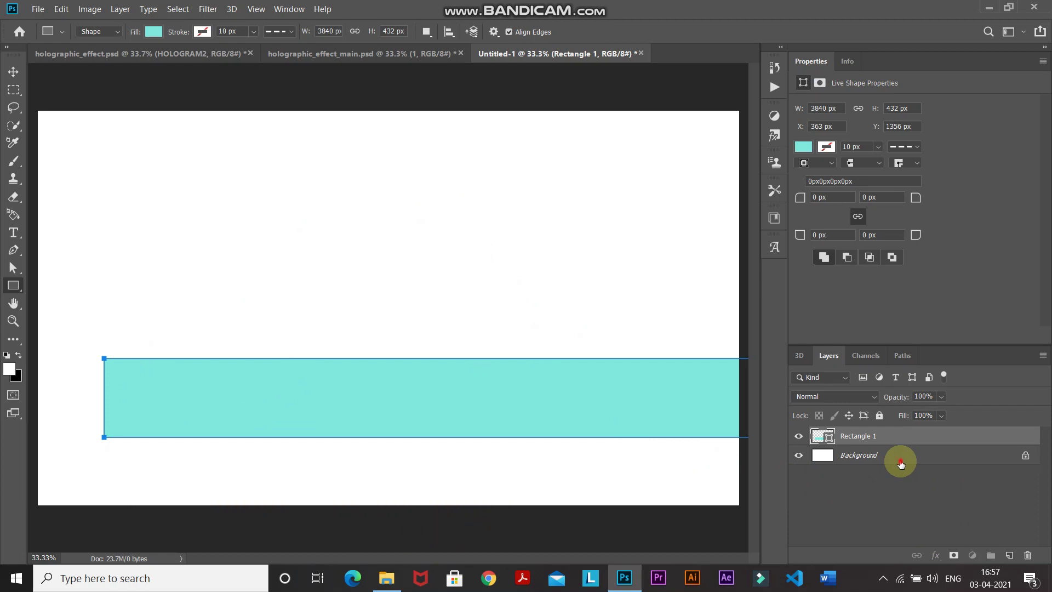
left_click(14, 72)
left_click(310, 38)
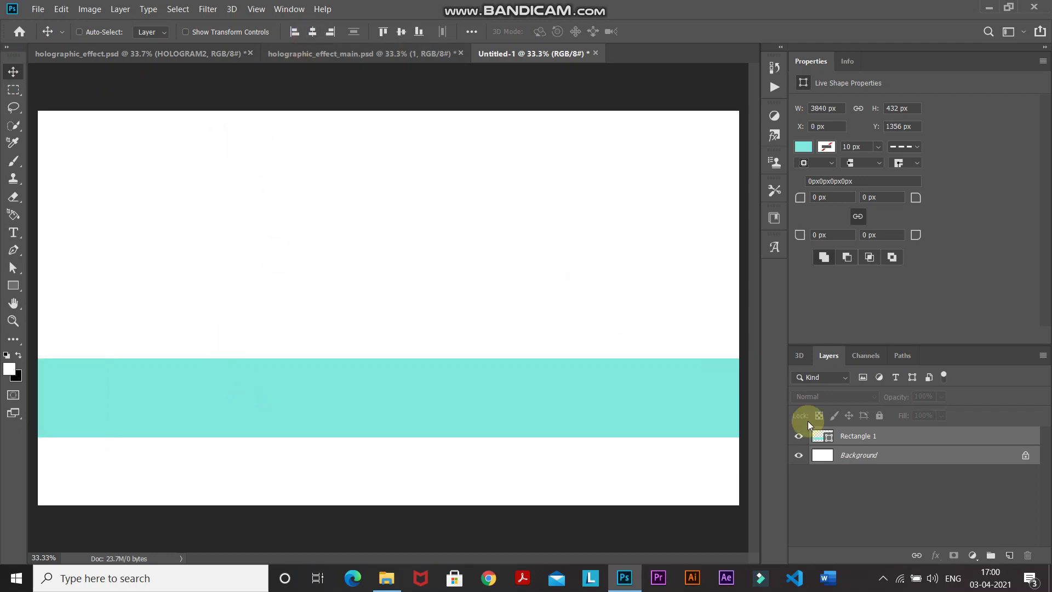
Move only the turquoise rectangle up to the canvas's top edge and duplicate its layer.
left_click(919, 435)
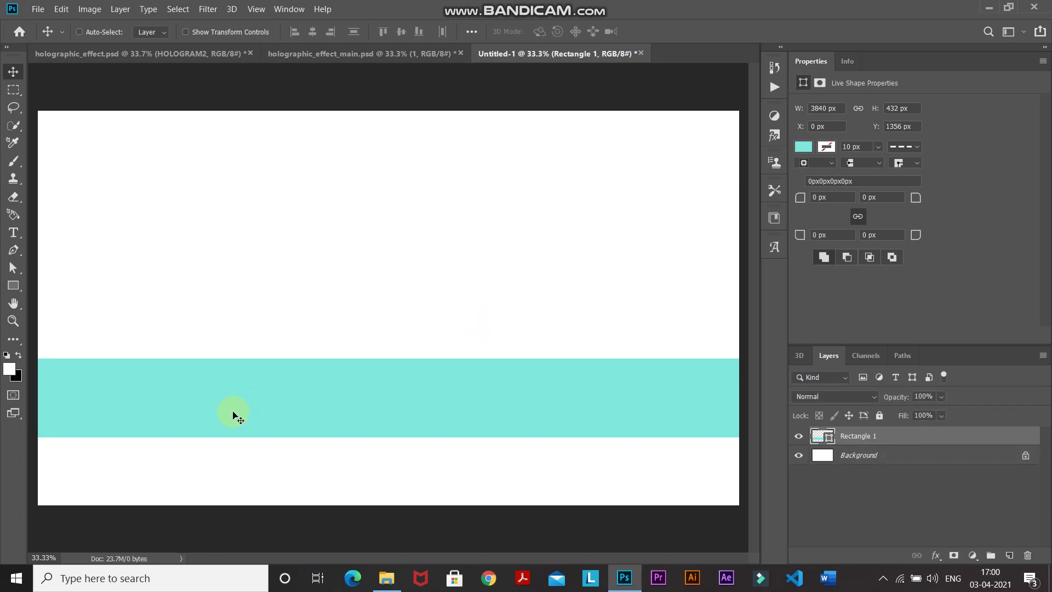
left_click_drag(233, 414, 258, 160)
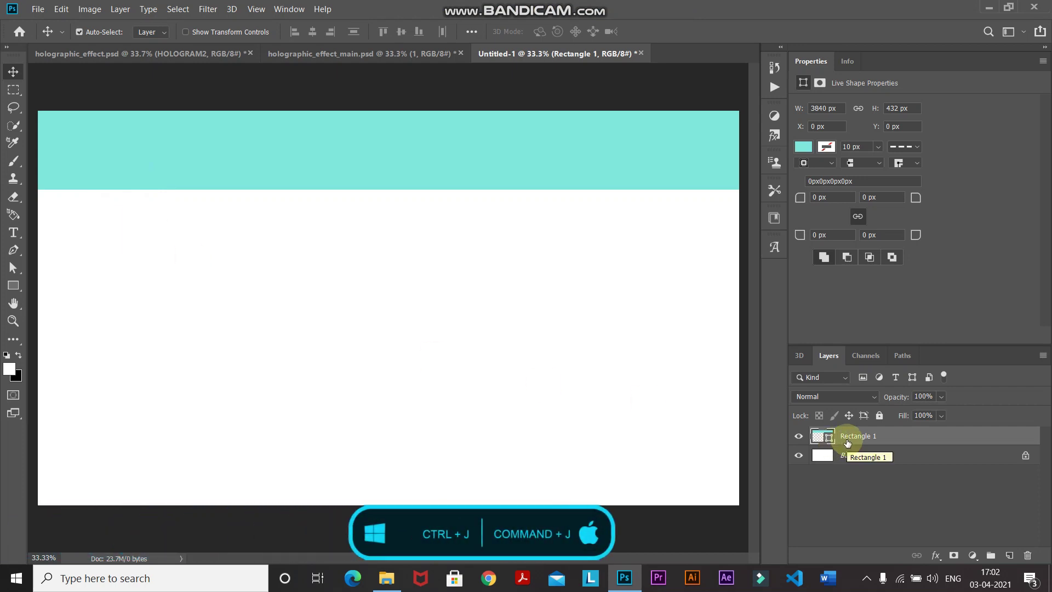
key("ctrl+j")
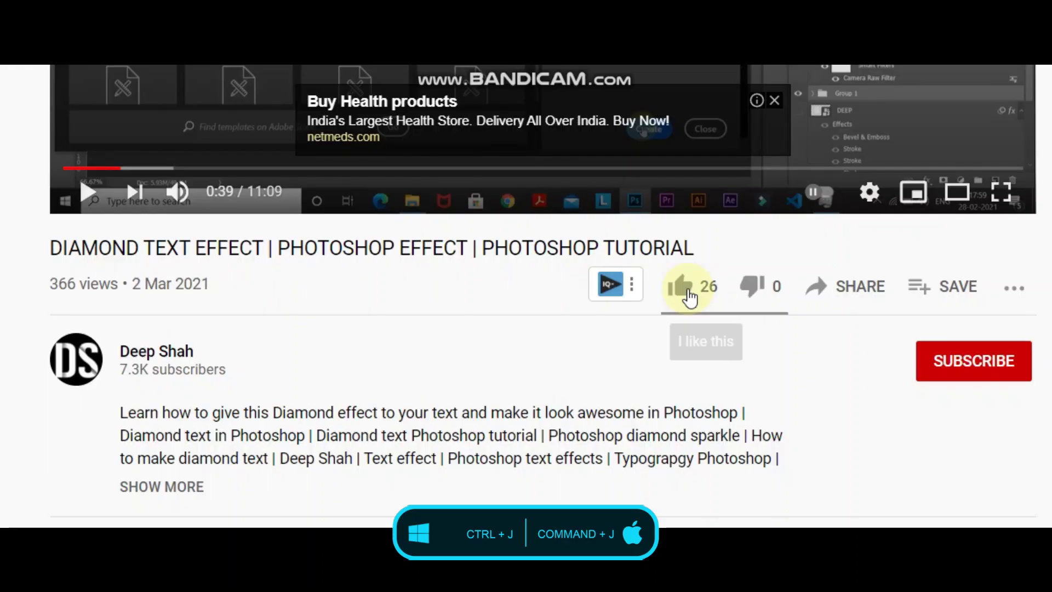
left_click(689, 293)
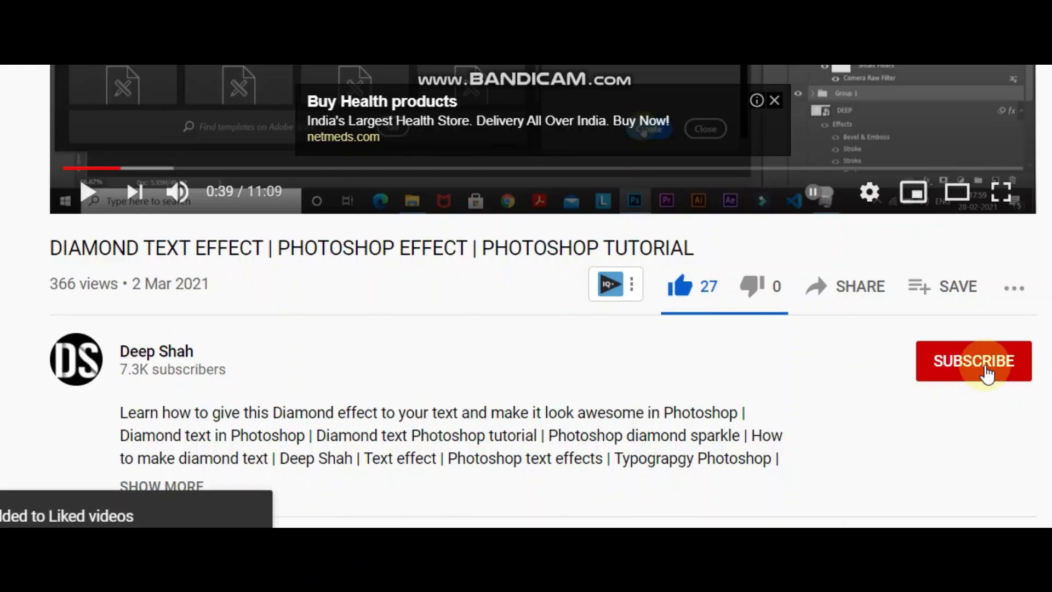
left_click(984, 371)
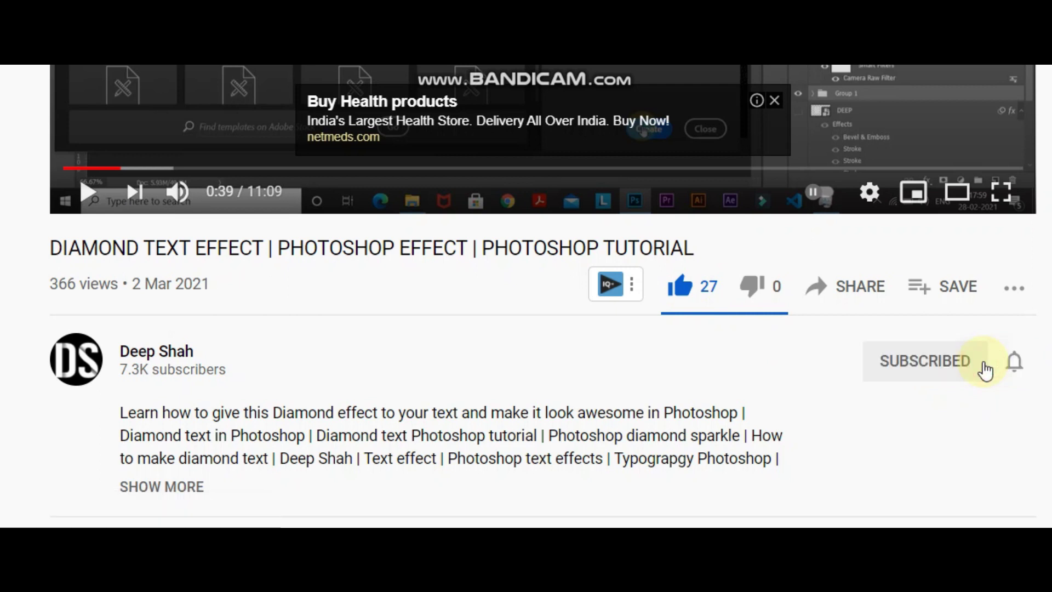
left_click(1013, 364)
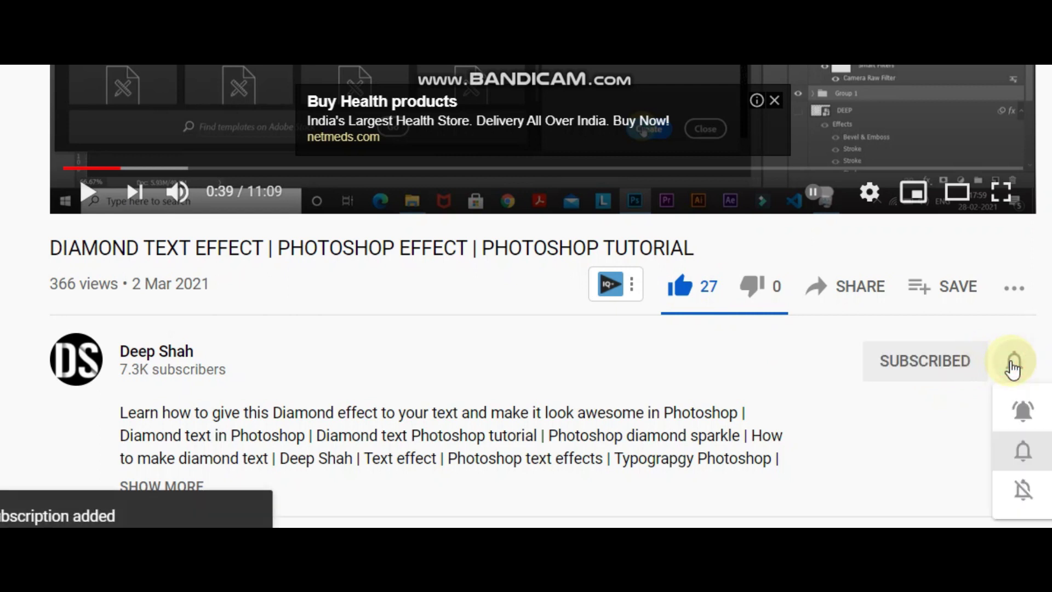
left_click(1023, 412)
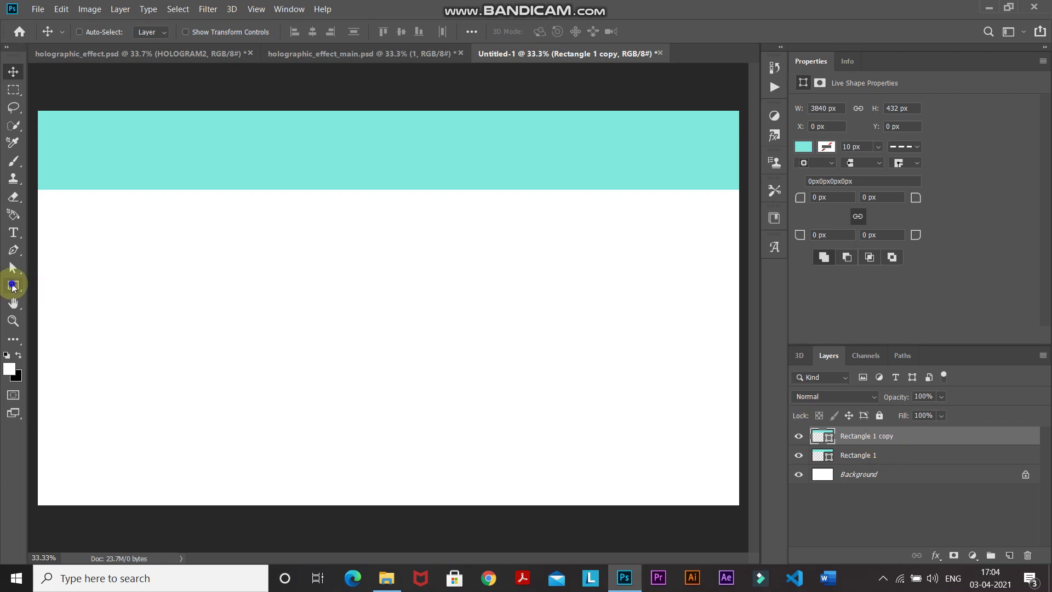
Change the fill colour of the duplicated rectangle to 7cc2f6.
right_click(13, 286)
left_click(42, 284)
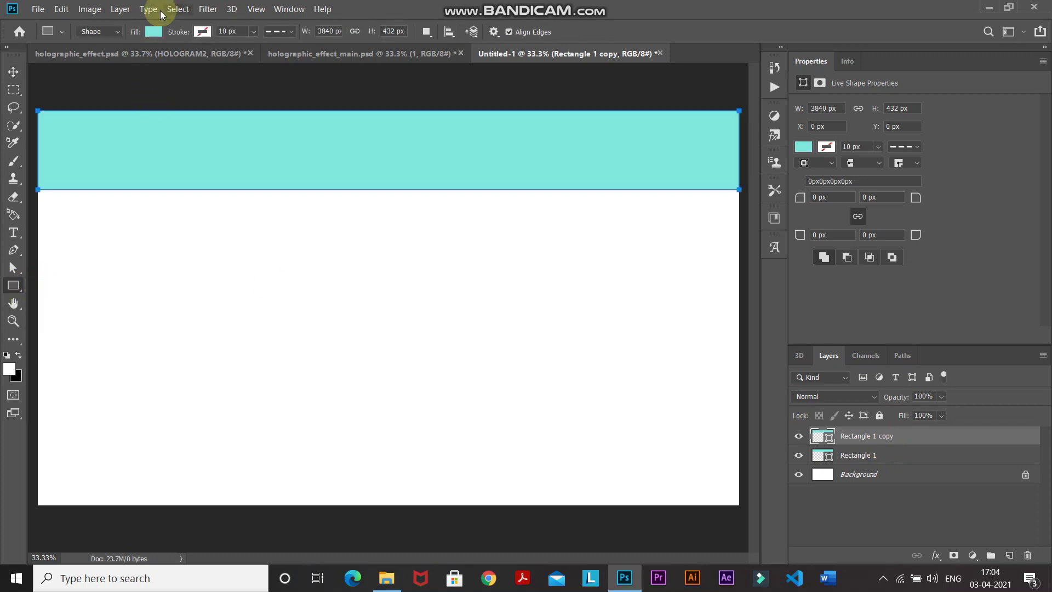
left_click(154, 31)
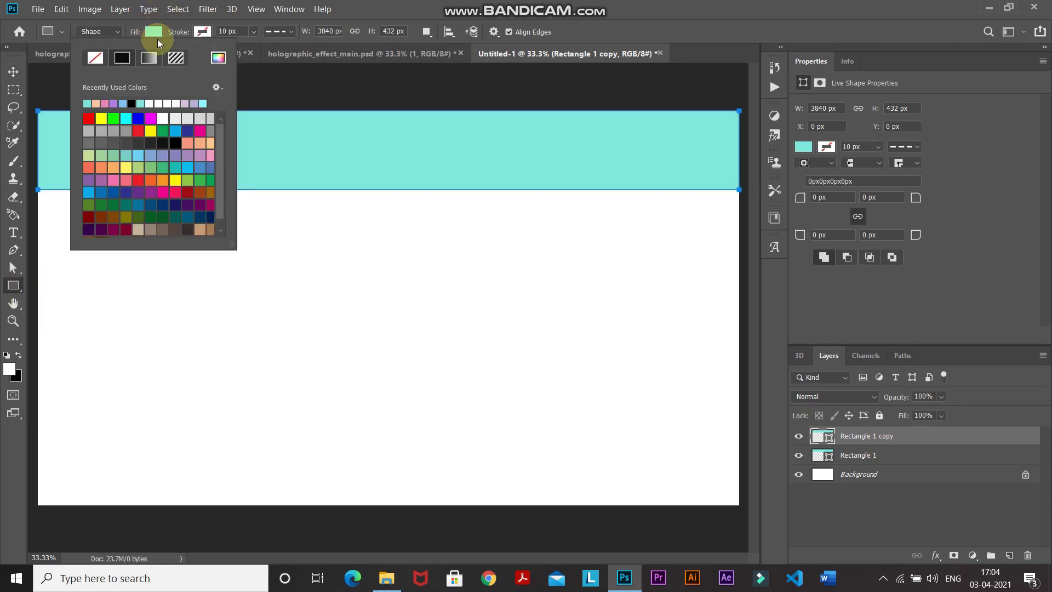
left_click(218, 60)
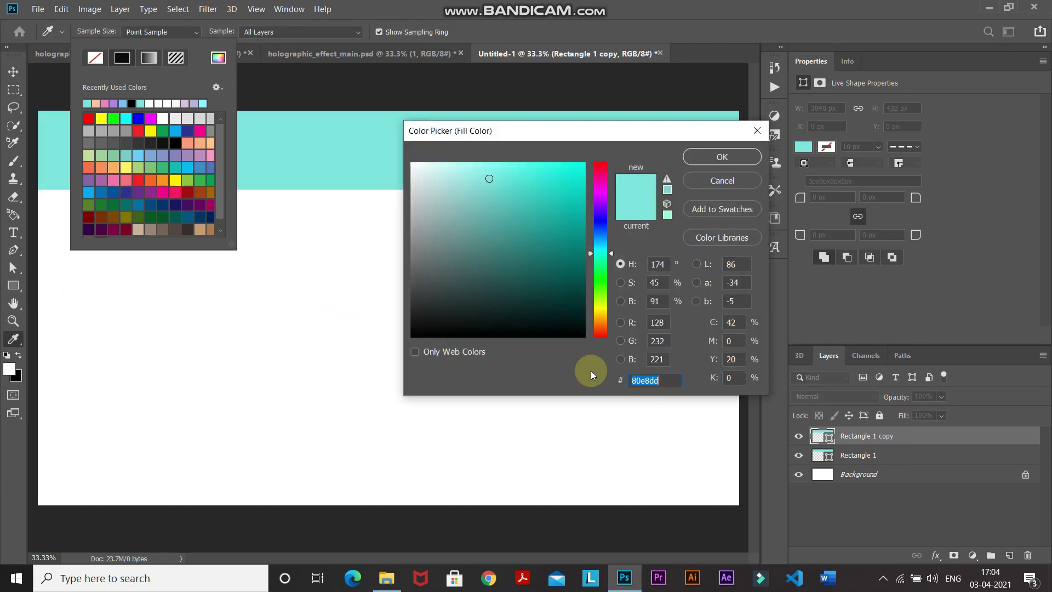
type("7cc")
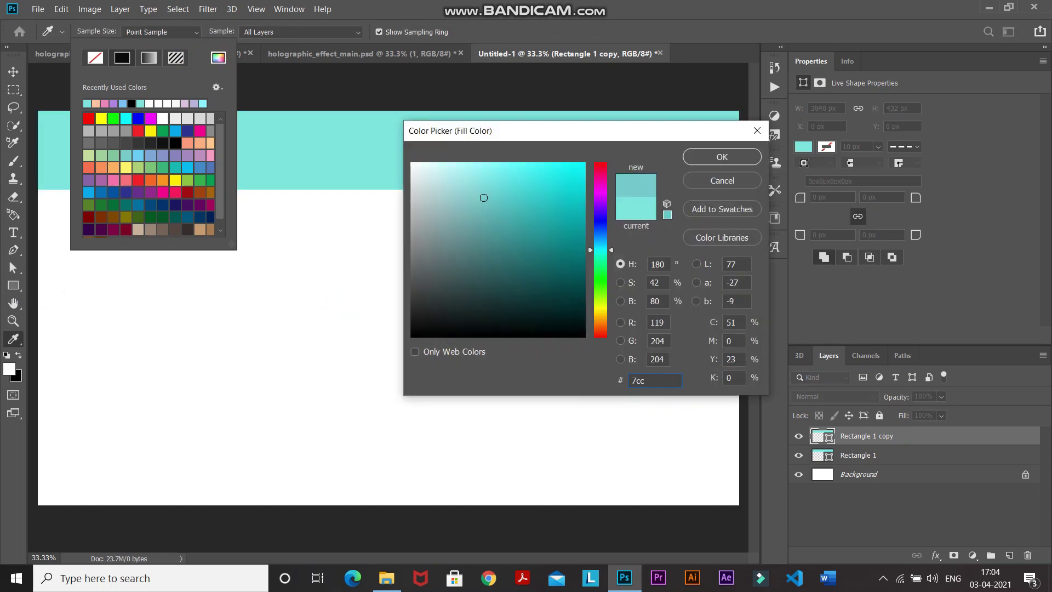
type("2f6")
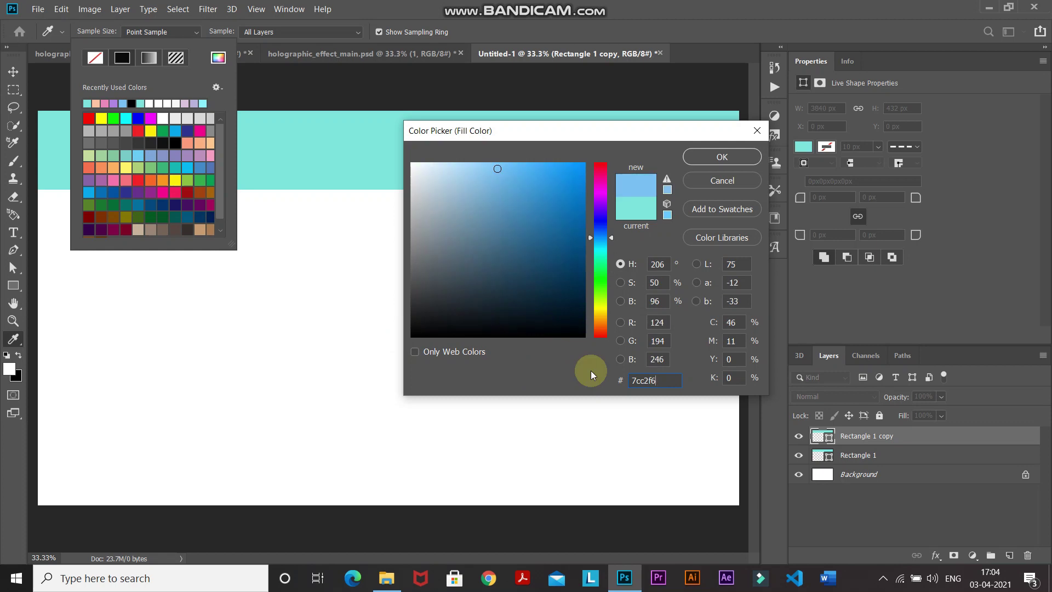
key("Return")
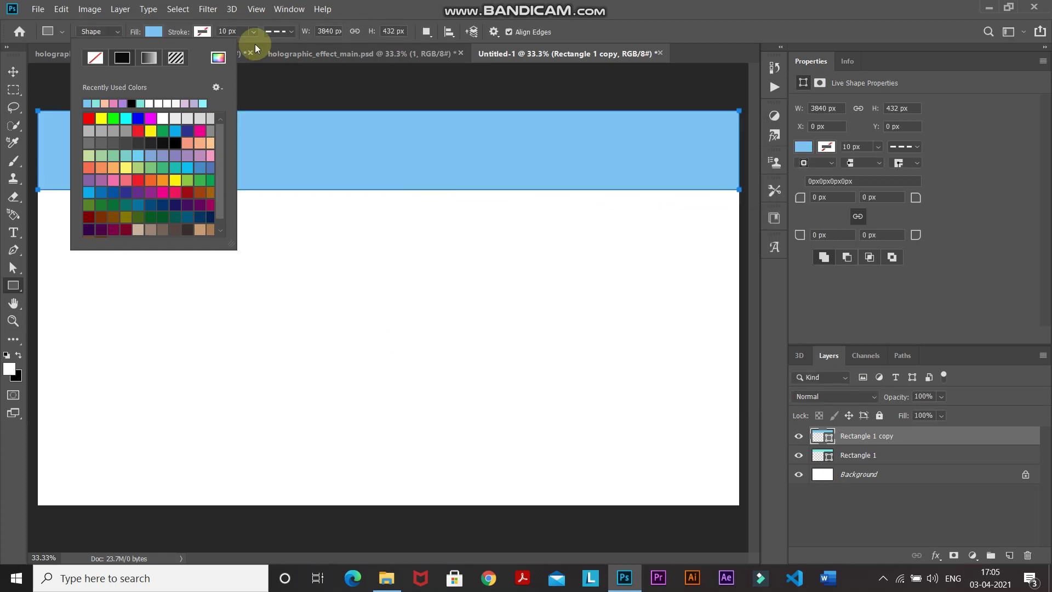
left_click(147, 32)
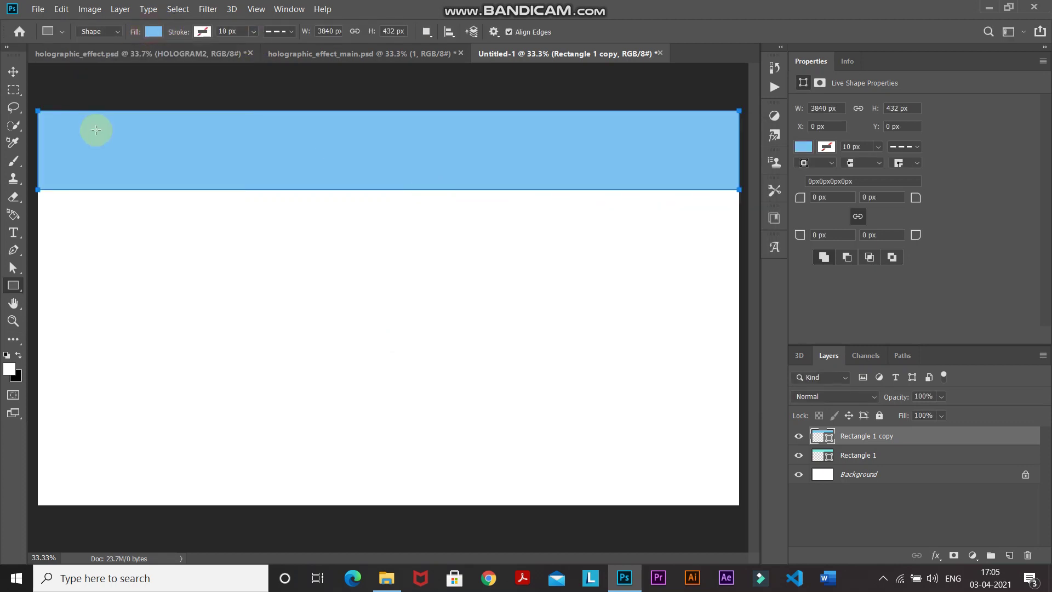
Move the blue rectangle directly beneath the turquoise band and duplicate its layer.
left_click(13, 74)
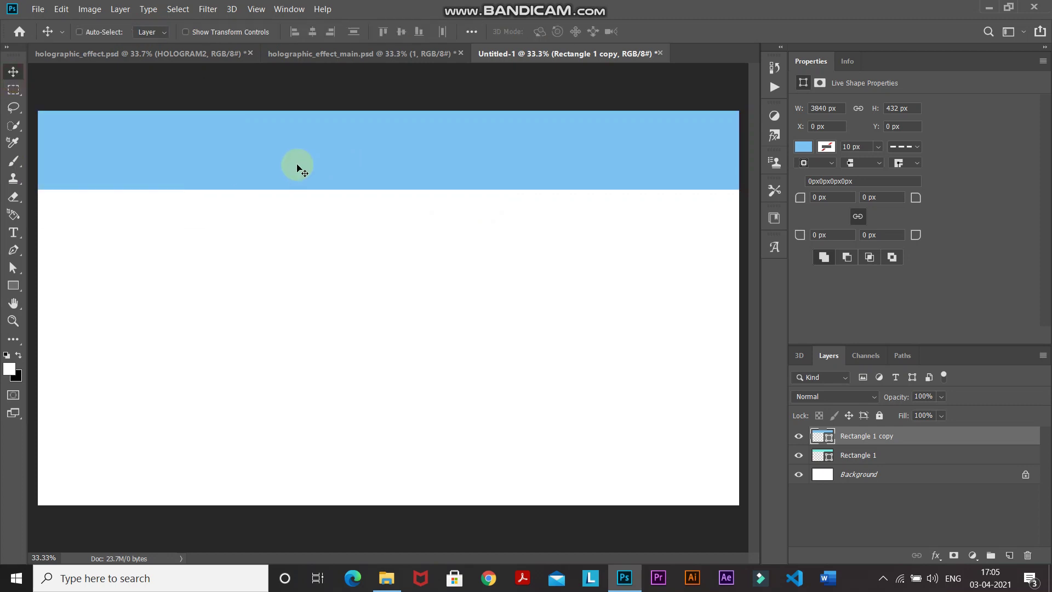
left_click_drag(297, 166, 290, 245)
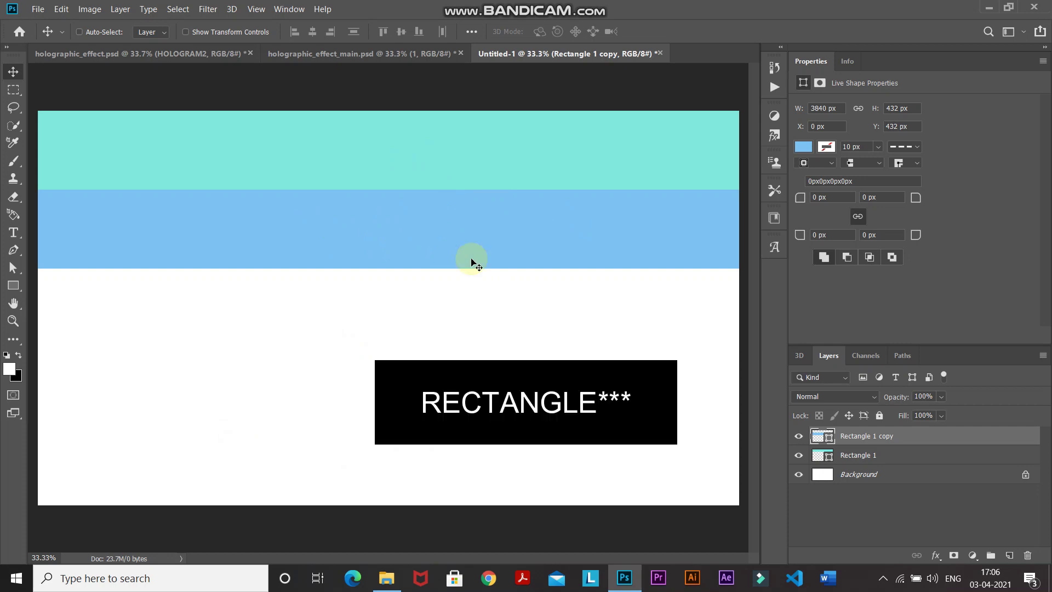
key("ctrl+j")
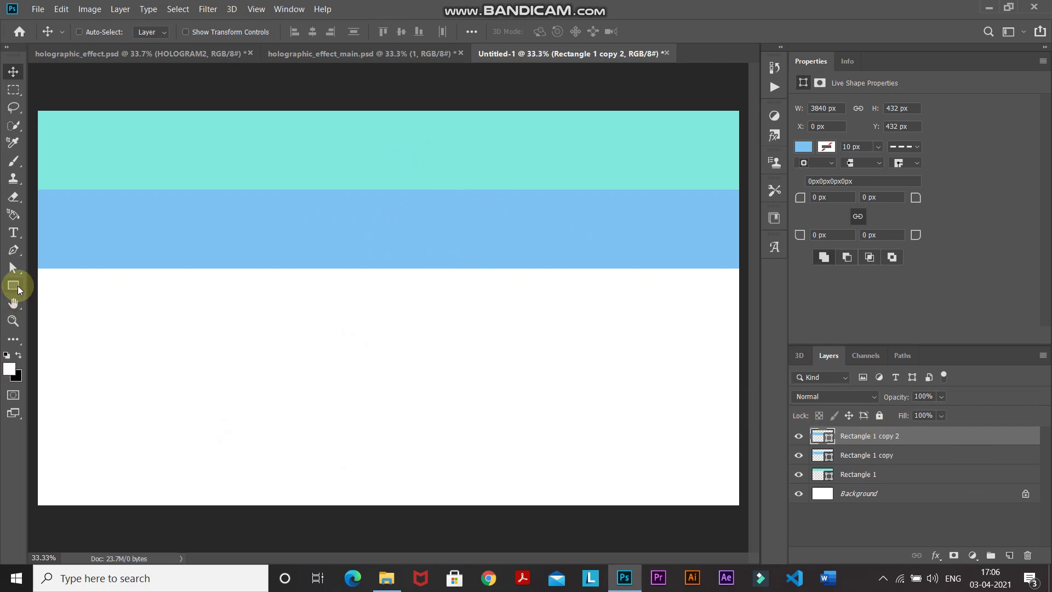
Change the fill colour of the second rectangle copy to af81e4.
left_click(13, 285)
left_click(144, 31)
left_click(218, 58)
left_click(654, 382)
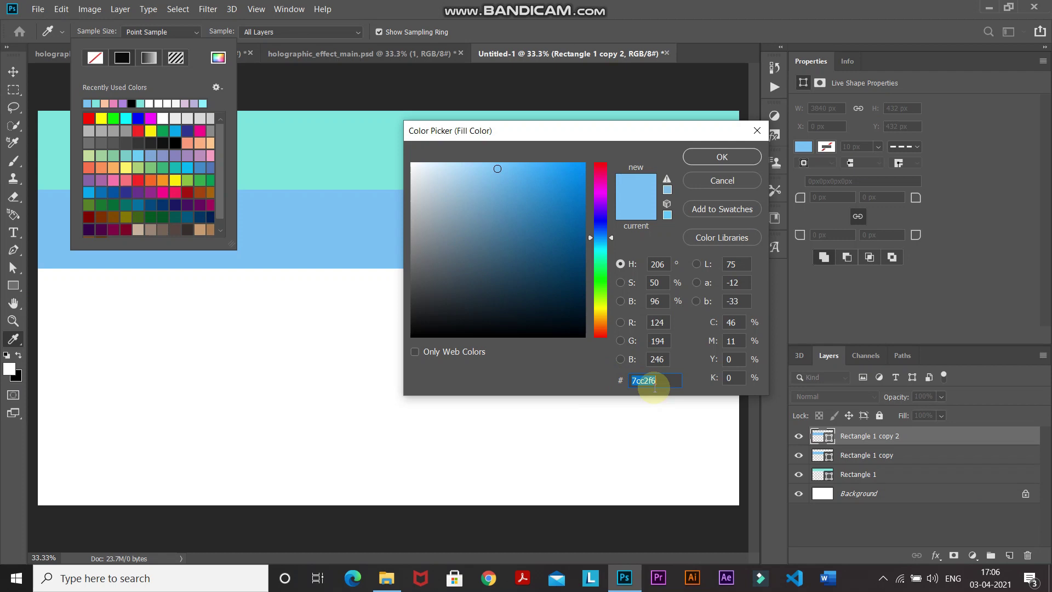
type("a")
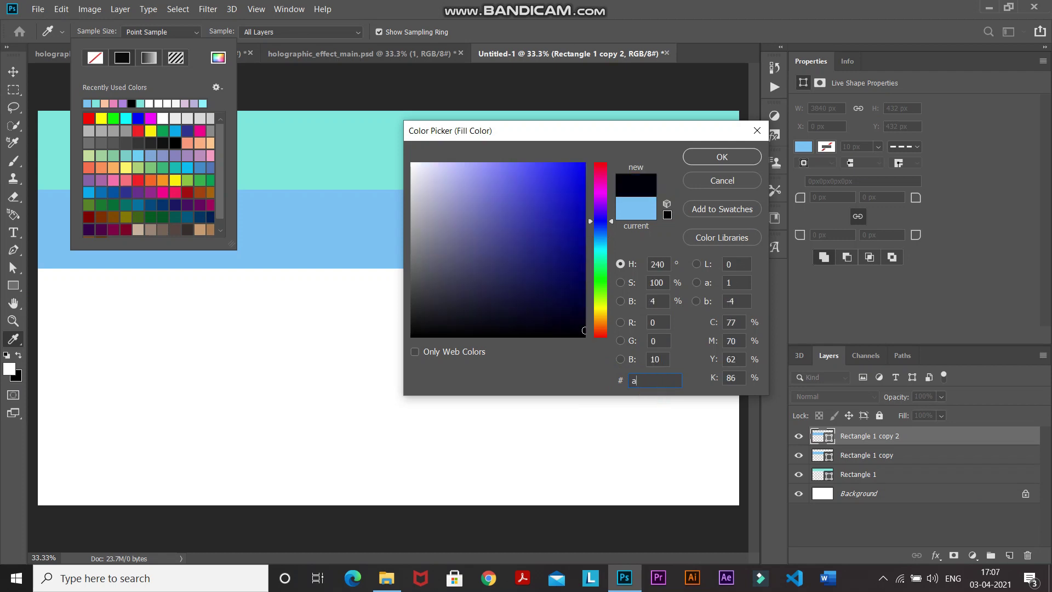
type("f81e4")
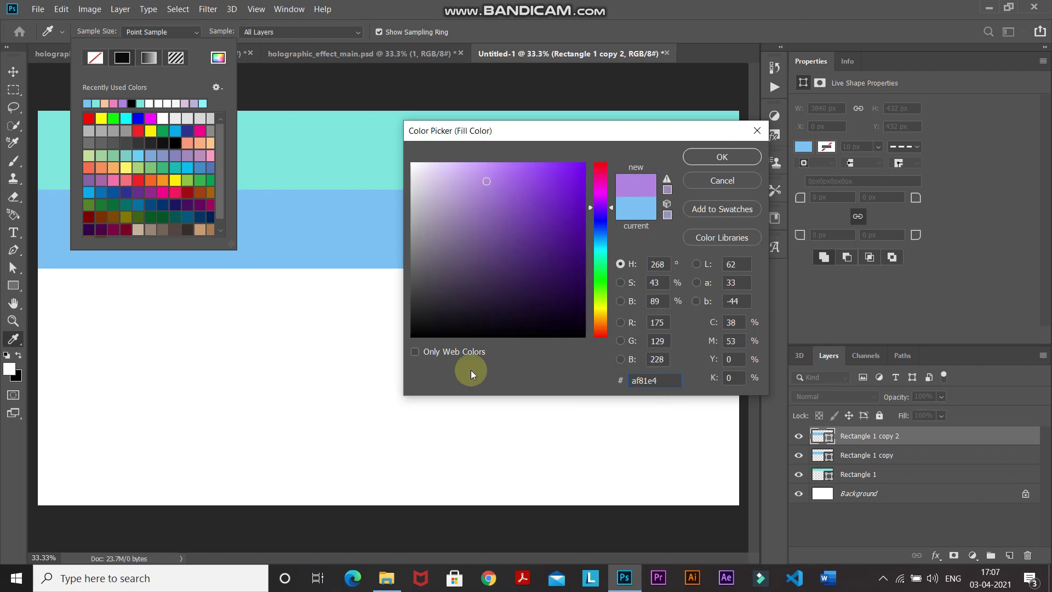
key("Return")
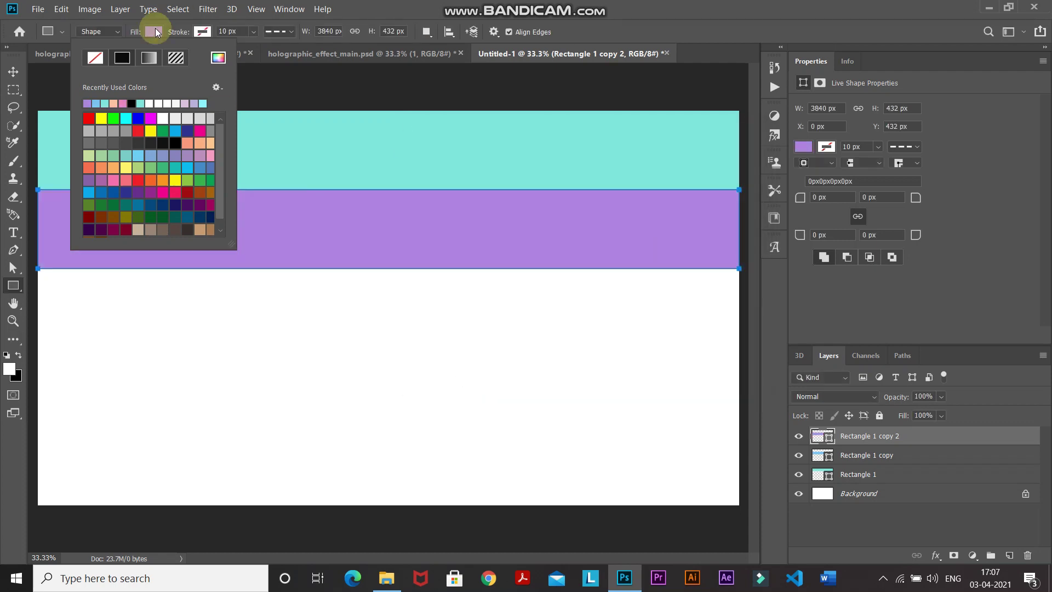
Move the purple rectangle directly beneath the blue band and duplicate its layer.
left_click(13, 71)
left_click_drag(232, 238, 232, 317)
key("ctrl+j")
Change the fill colour of the duplicated purple rectangle to e784ba.
left_click(13, 286)
left_click(151, 32)
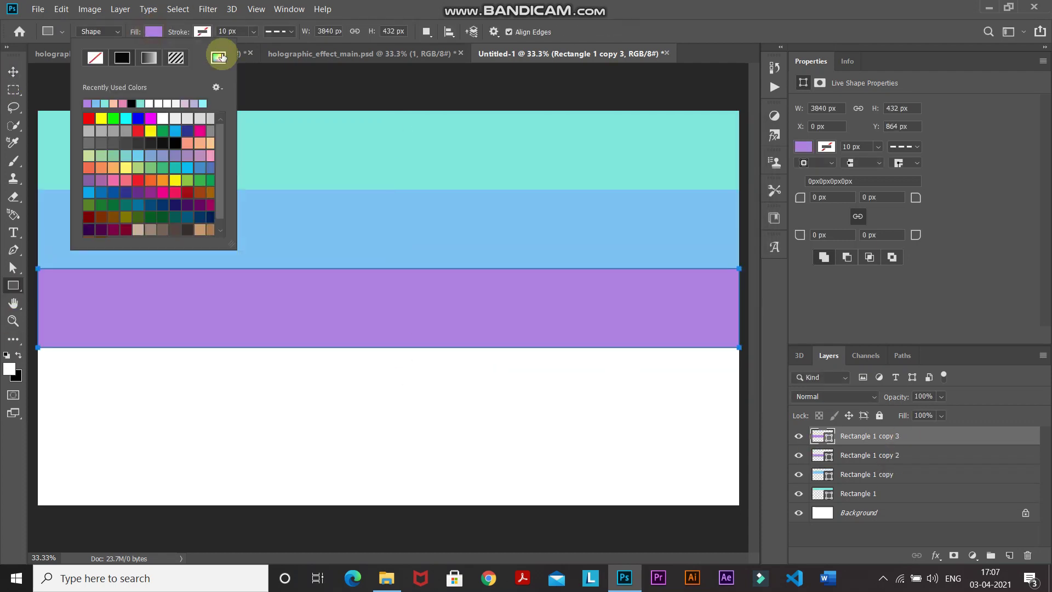
left_click(218, 57)
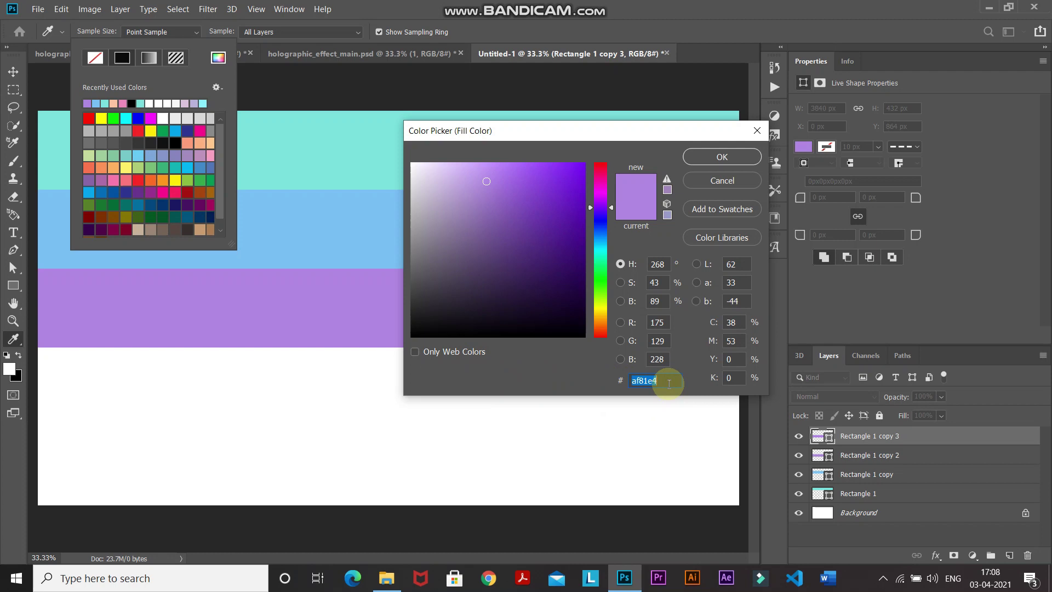
type("e7")
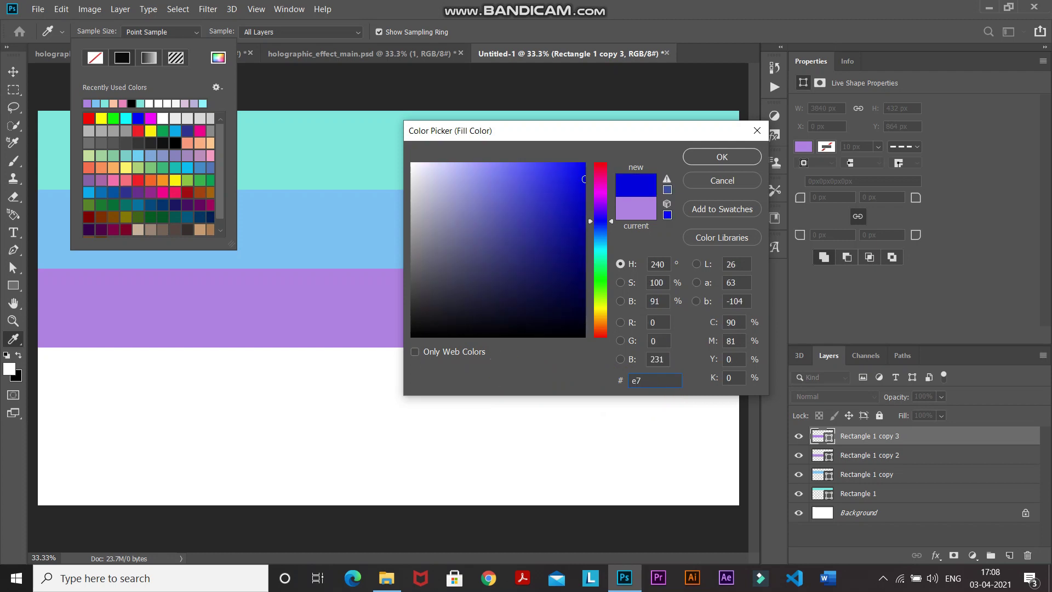
type("84ba")
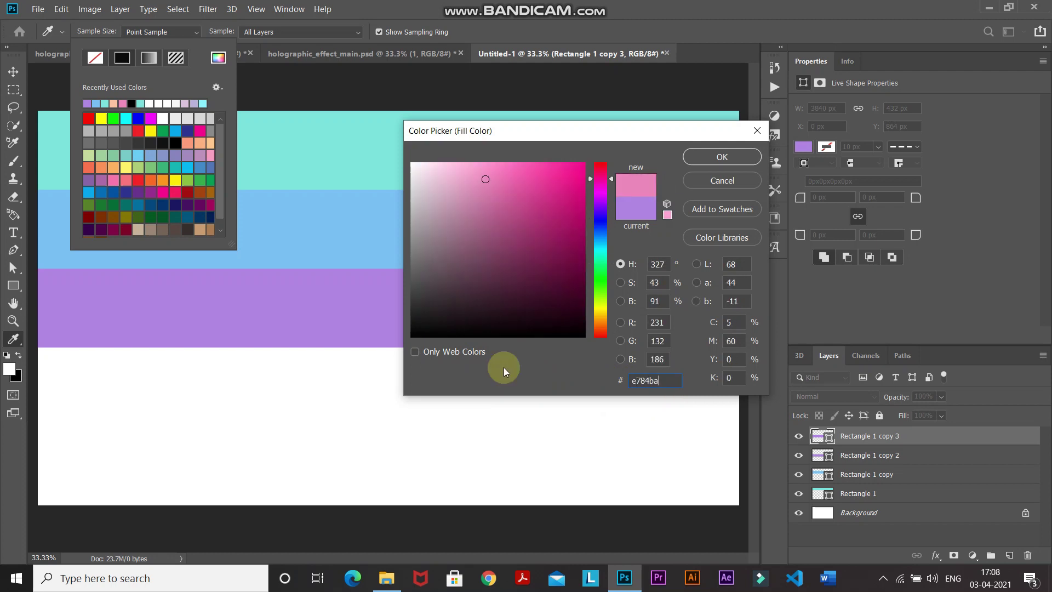
key("Return")
left_click(151, 31)
Move the pink rectangle directly beneath the purple band and duplicate its layer.
left_click(13, 74)
left_click_drag(197, 297, 198, 372)
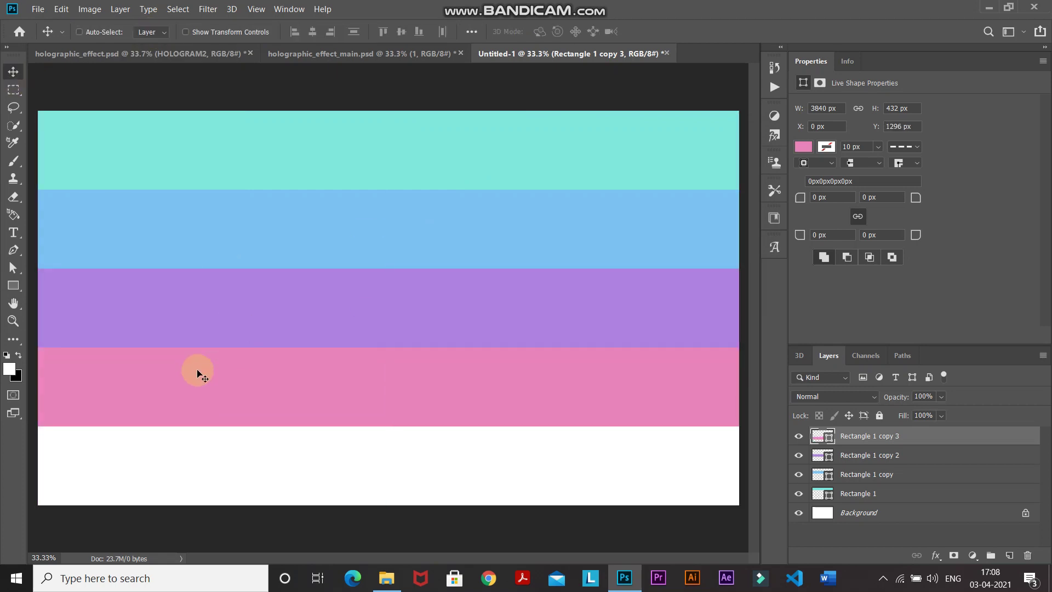
key("ctrl+j")
Change the fill colour of the duplicated pink rectangle to f9c1a0.
key("u")
left_click(152, 31)
left_click(218, 58)
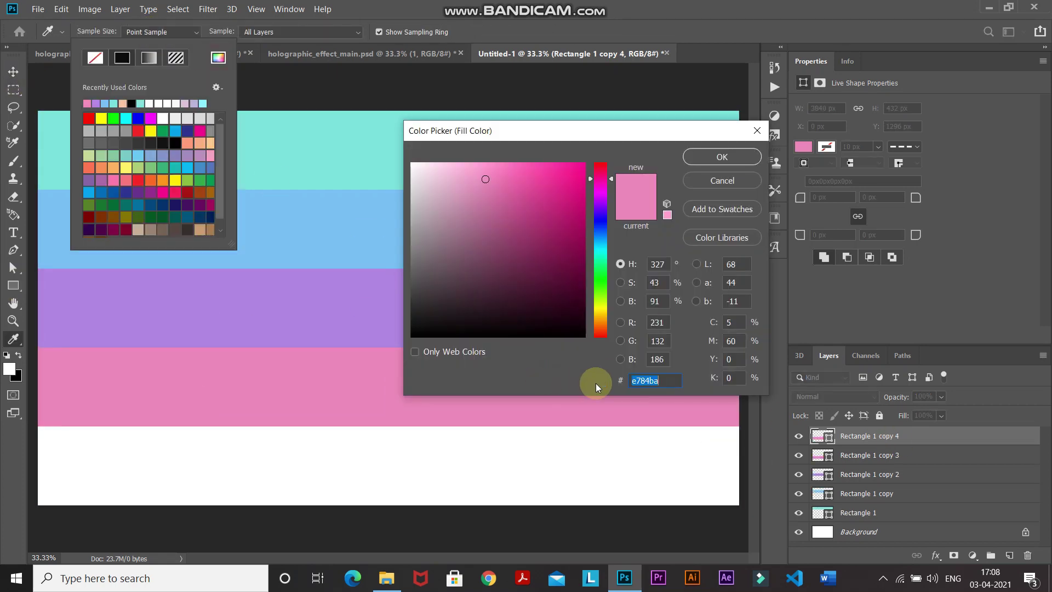
type("f9")
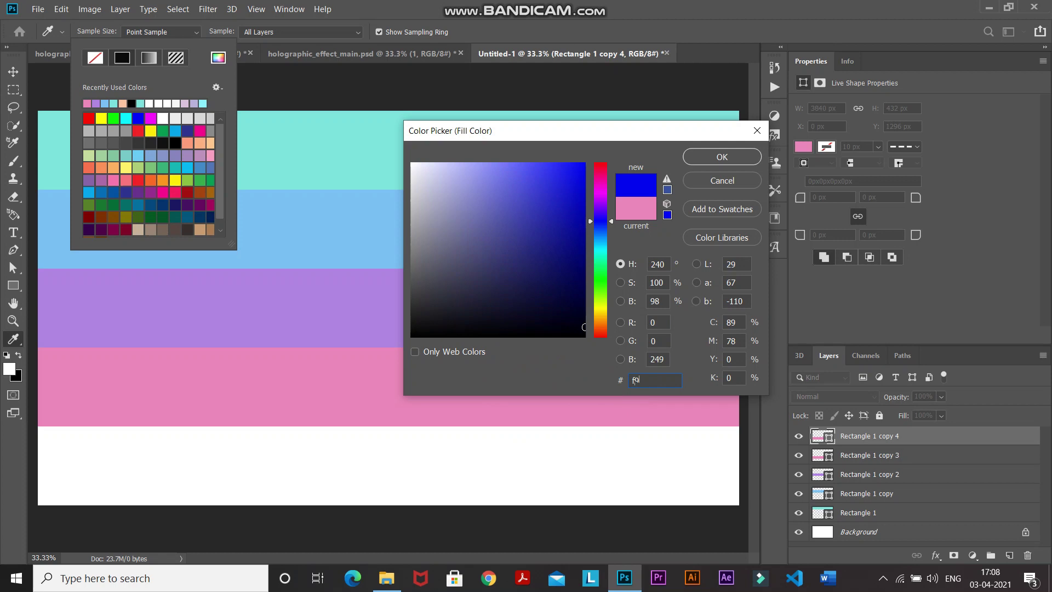
type("c1a0")
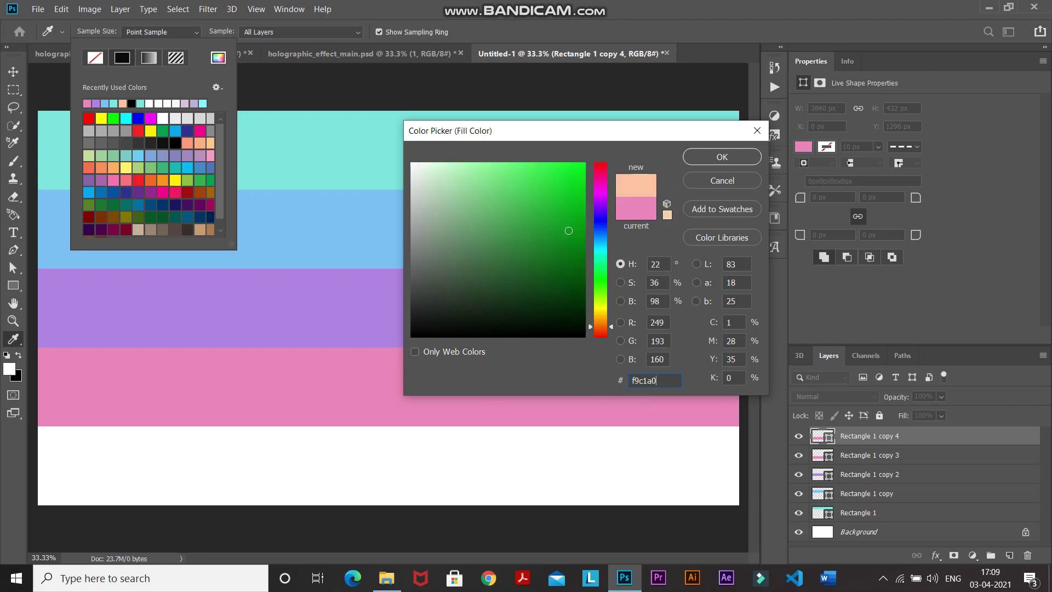
key("Return")
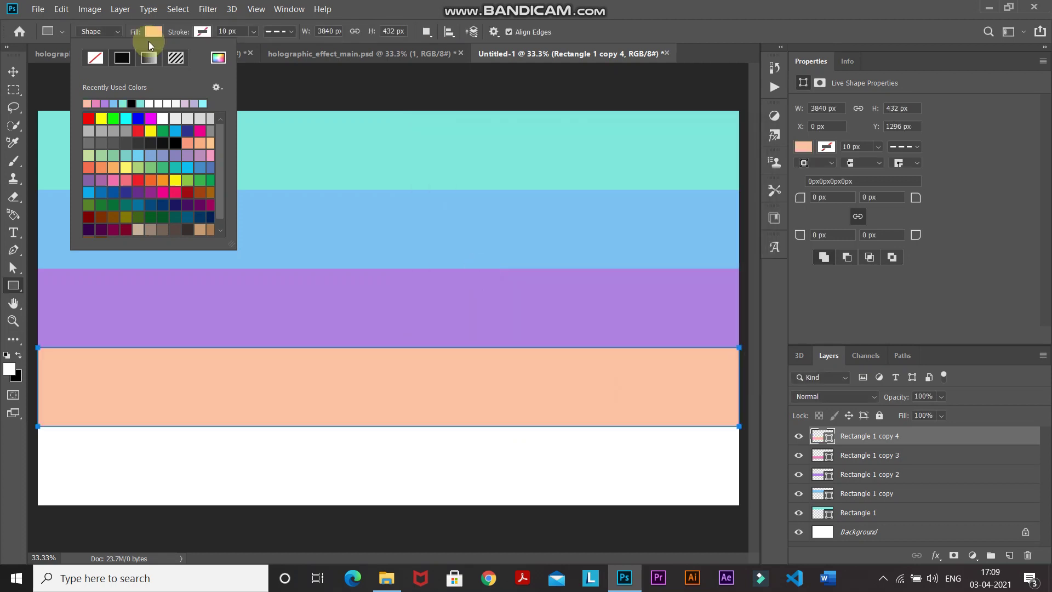
left_click(150, 33)
Move the peach rectangle beneath the pink band, flush with the canvas's bottom edge.
key("v")
left_click_drag(228, 396, 228, 463)
left_click_drag(228, 463, 228, 474)
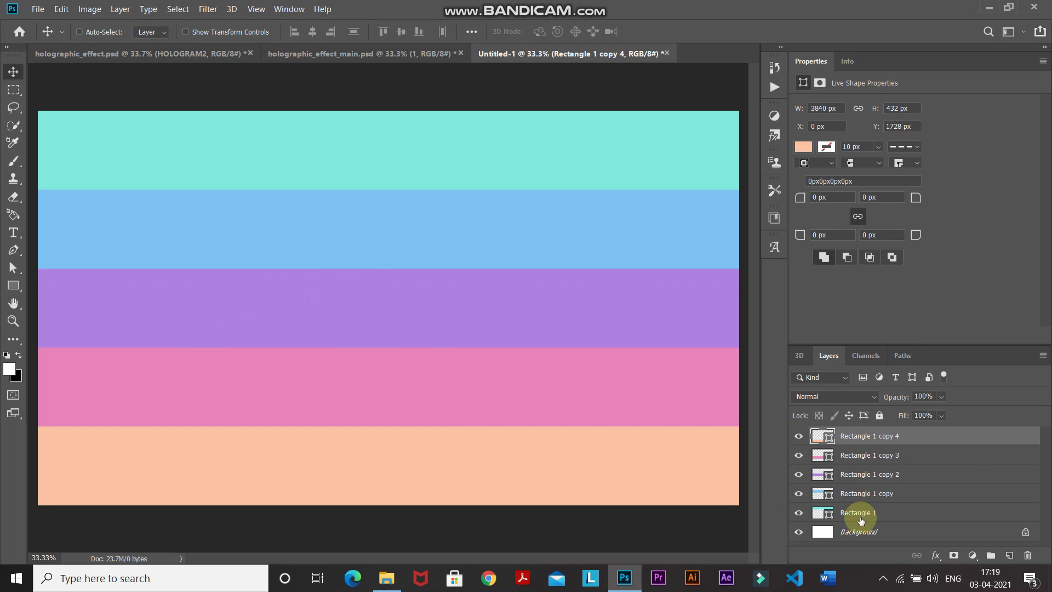
Group the five rectangle layers and duplicate the group.
left_click(893, 519, "shift")
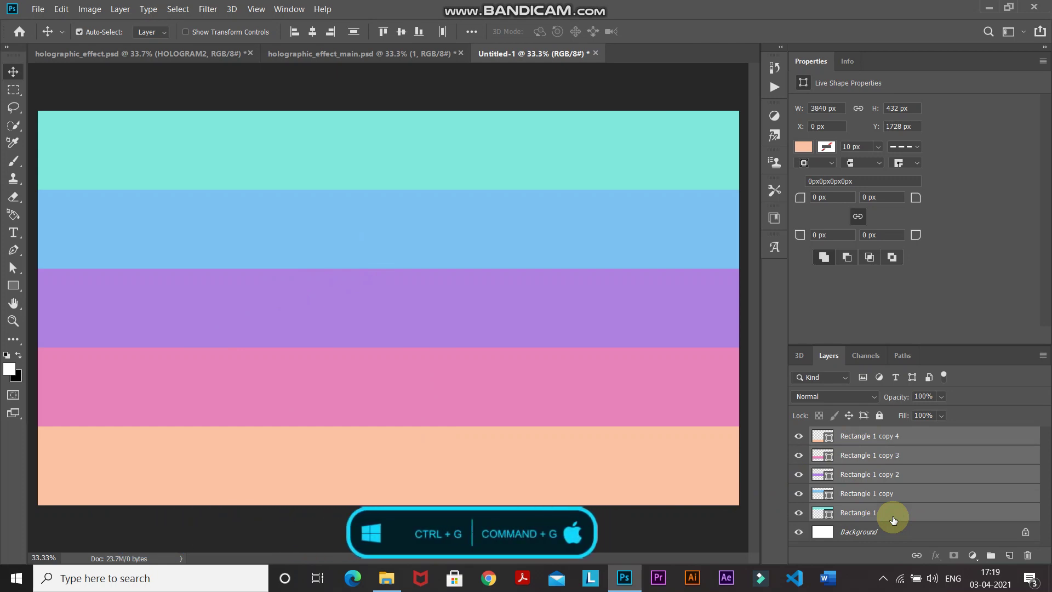
key("ctrl+g")
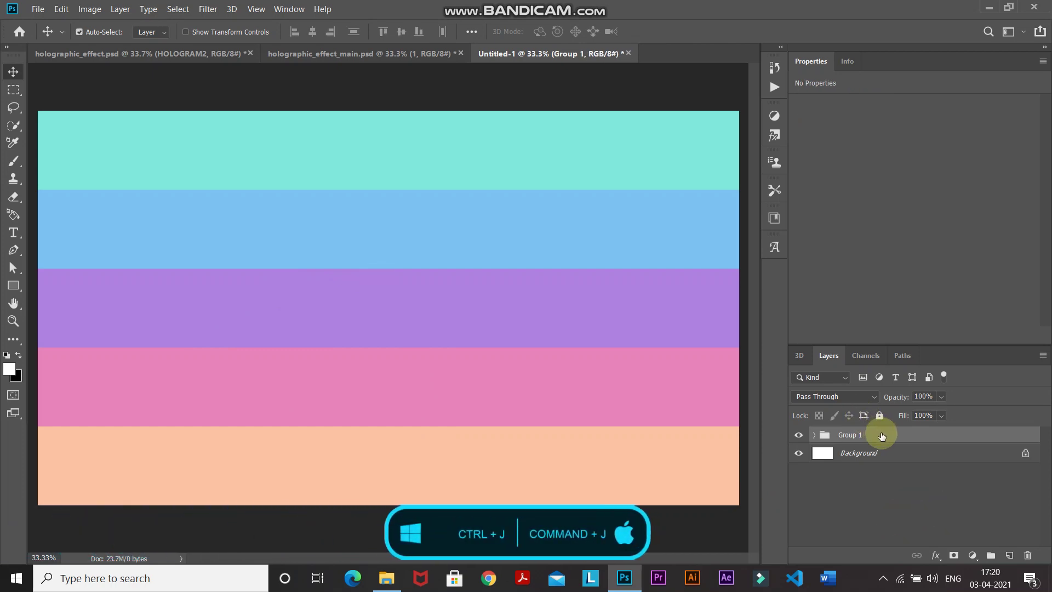
key("ctrl+j")
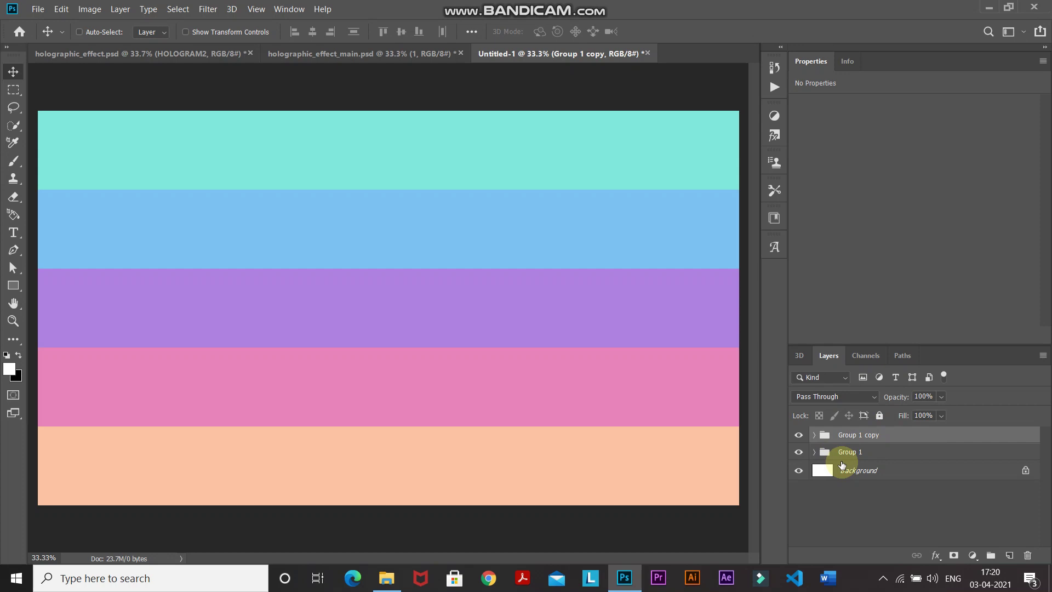
Rename the original group as Backup and hide it.
left_click(847, 452)
double_click(848, 452)
type("Backup")
key("Return")
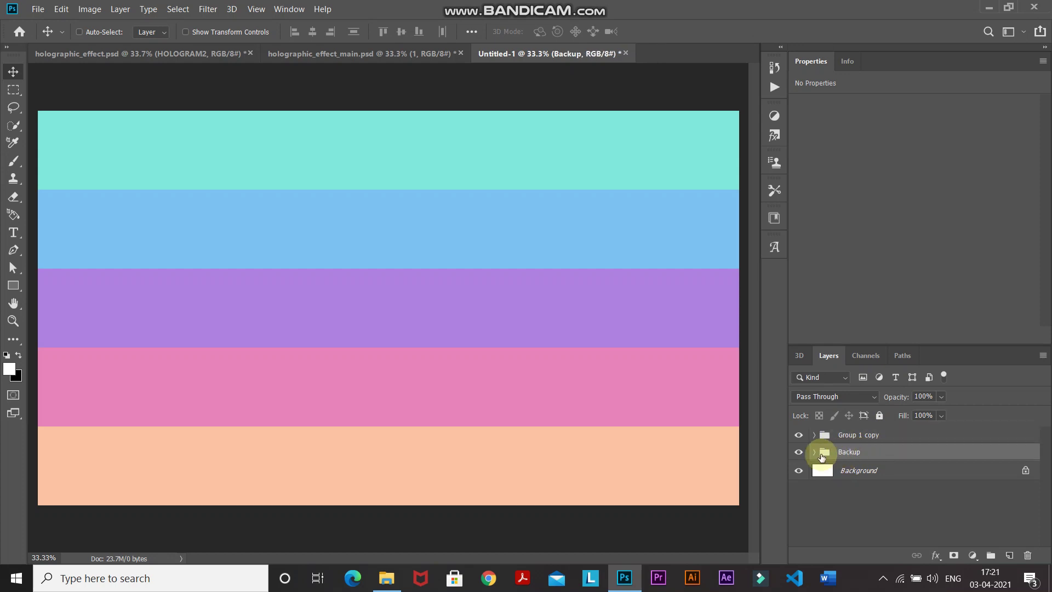
left_click(798, 454)
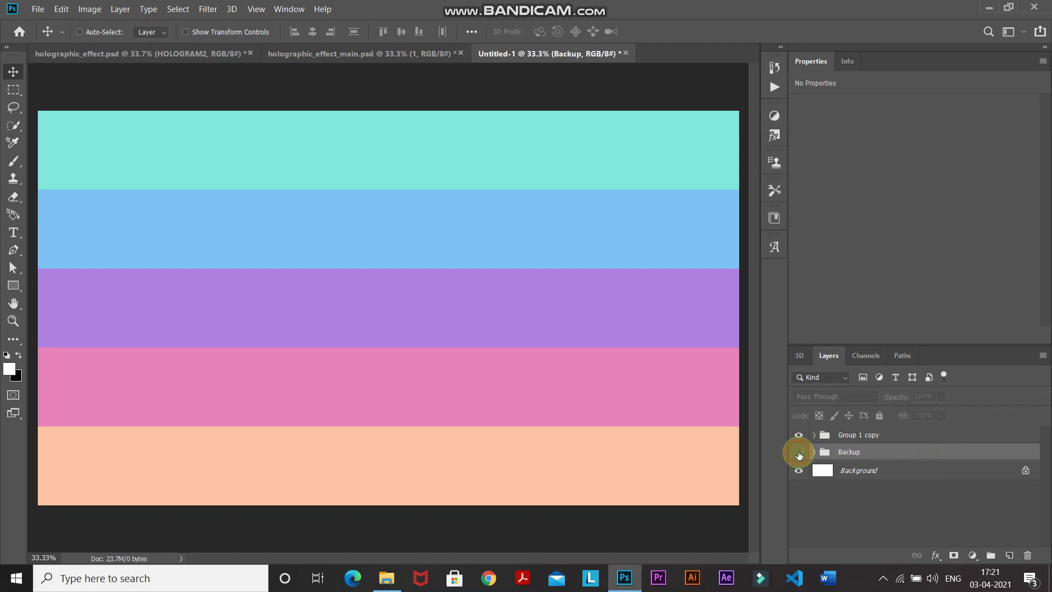
Merge the duplicated group into a single layer and convert that layer to a smart object.
left_click(879, 436)
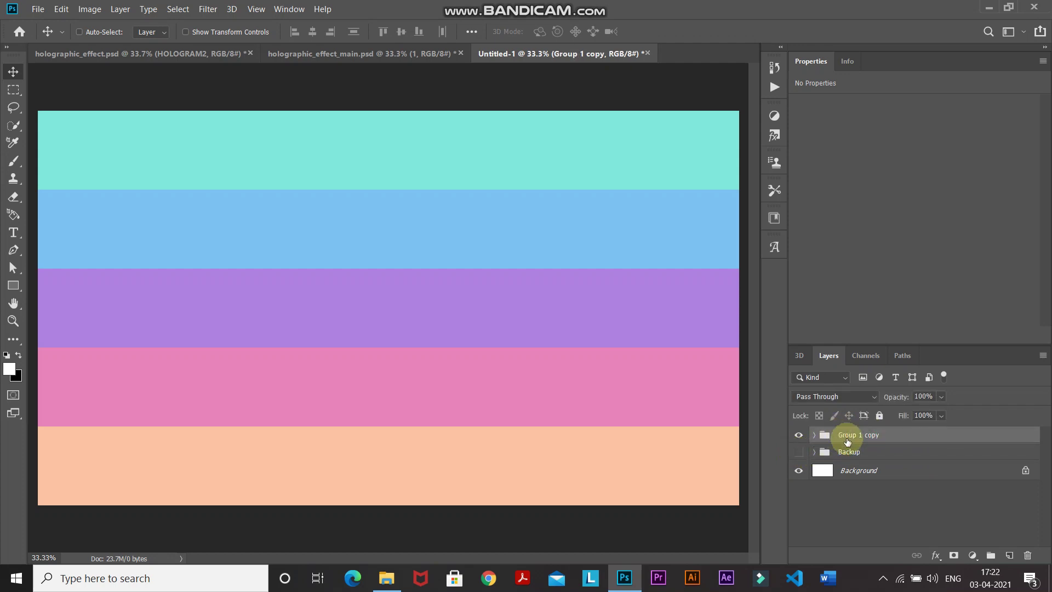
right_click(914, 436)
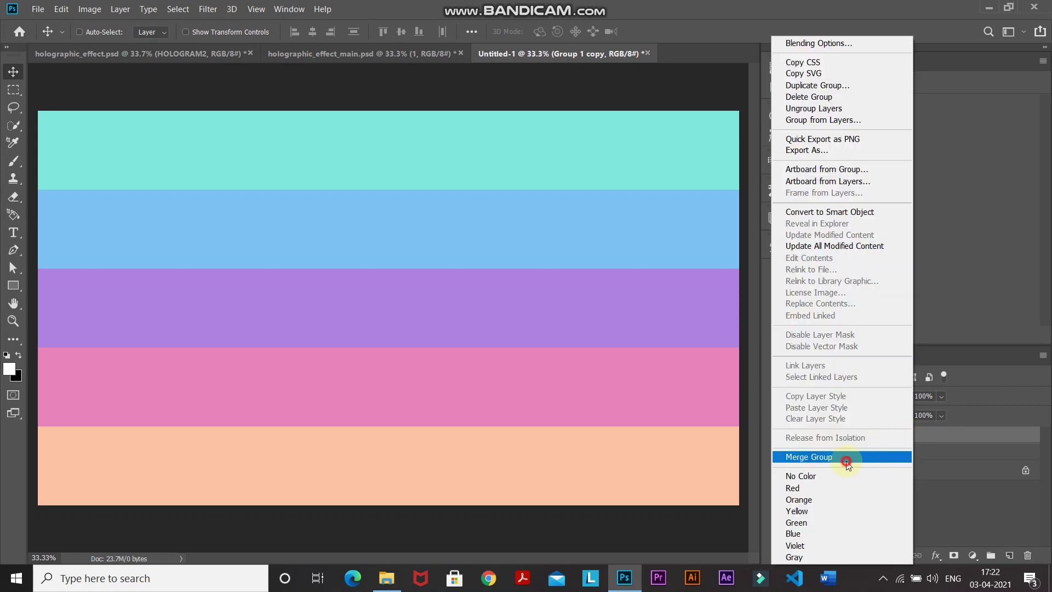
left_click(846, 460)
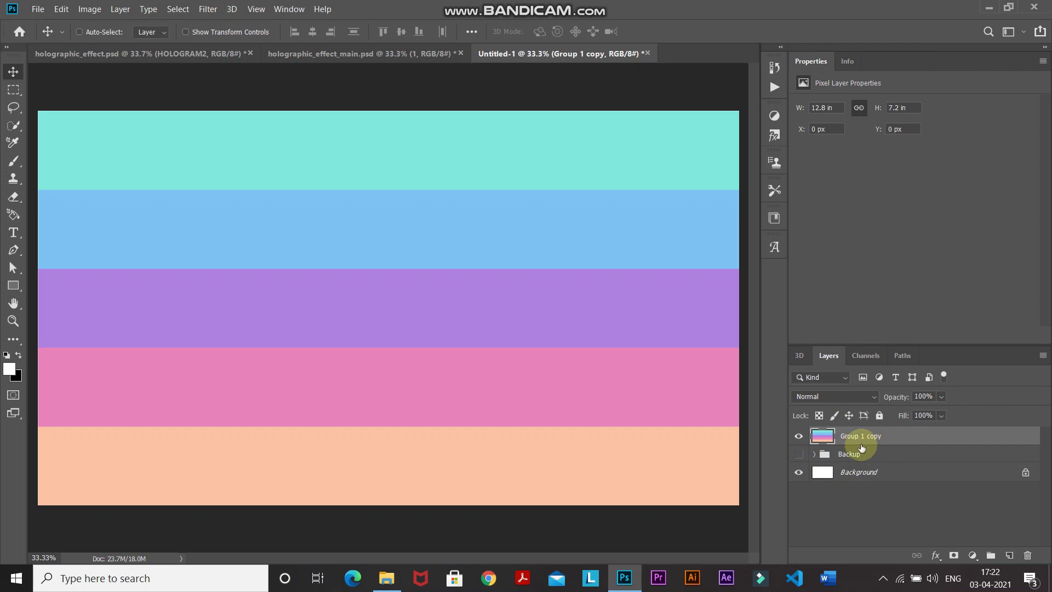
left_click(910, 436)
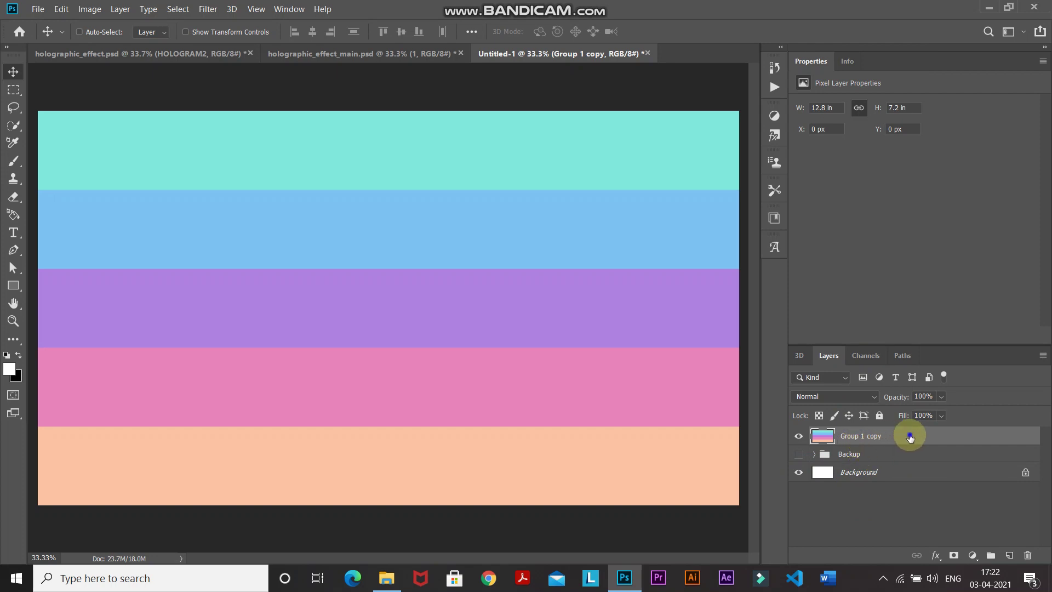
right_click(910, 436)
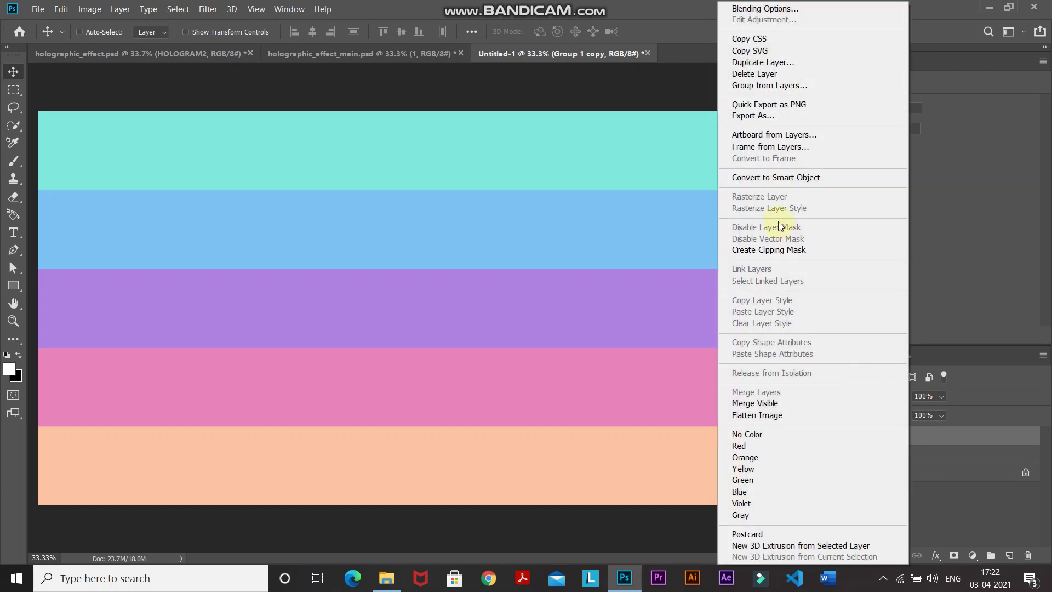
left_click(776, 180)
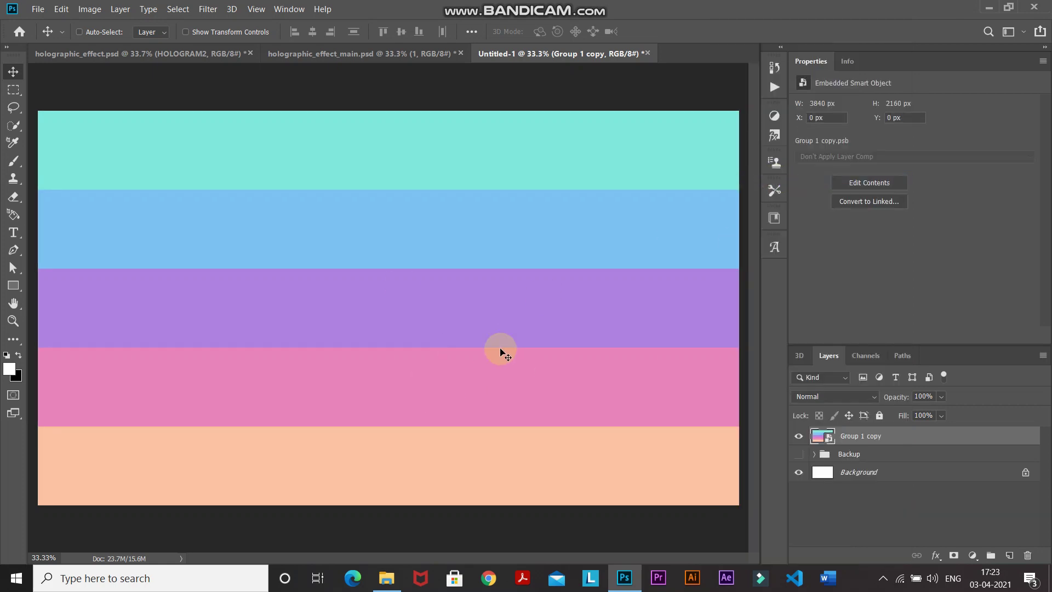
Apply the Liquify filter to the smart object, smearing the colour bands into flowing swirls across the canvas with a size 1500 brush.
left_click(207, 9)
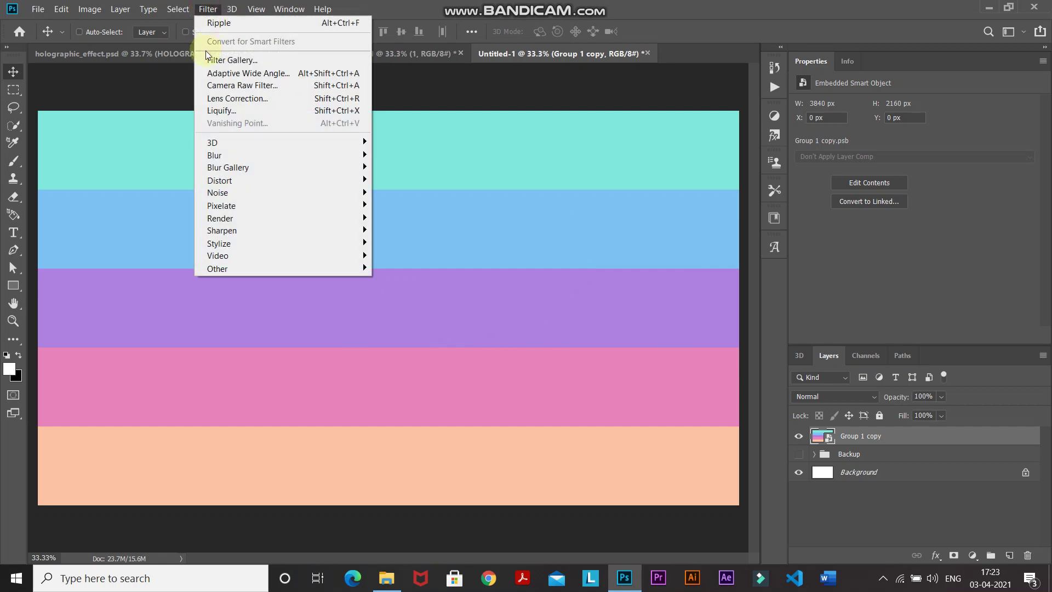
left_click(215, 113)
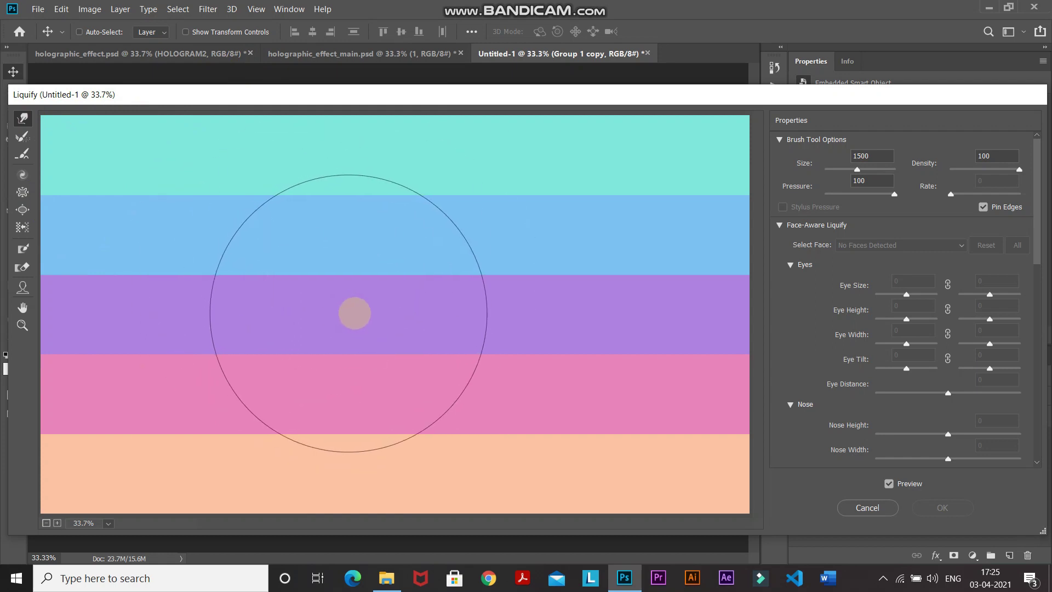
key("bracketright")
key("bracketright")
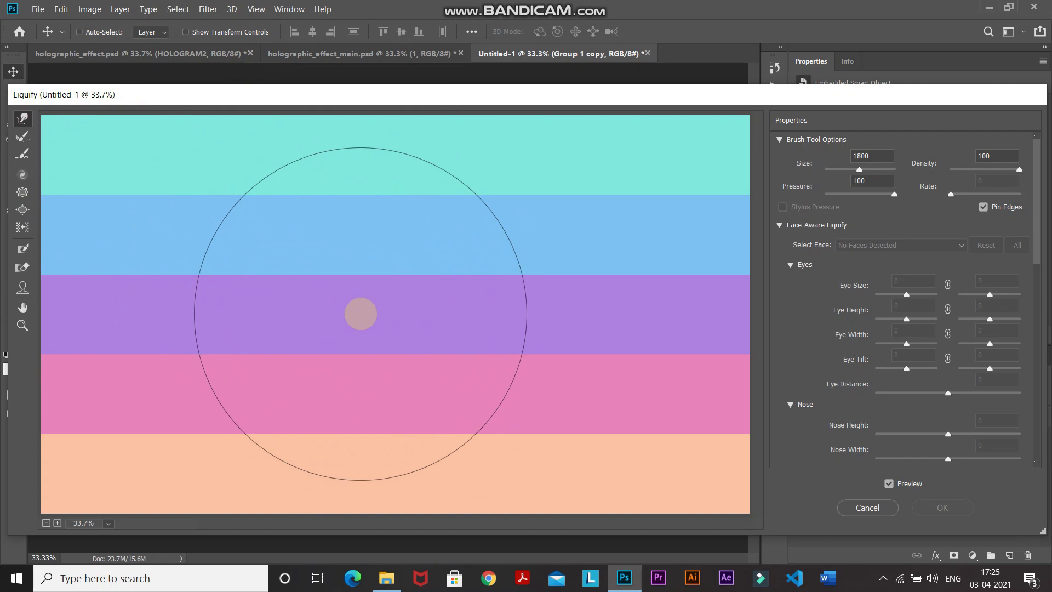
key("bracketleft")
key("bracketleft")
key("bracketleft")
key("bracketleft")
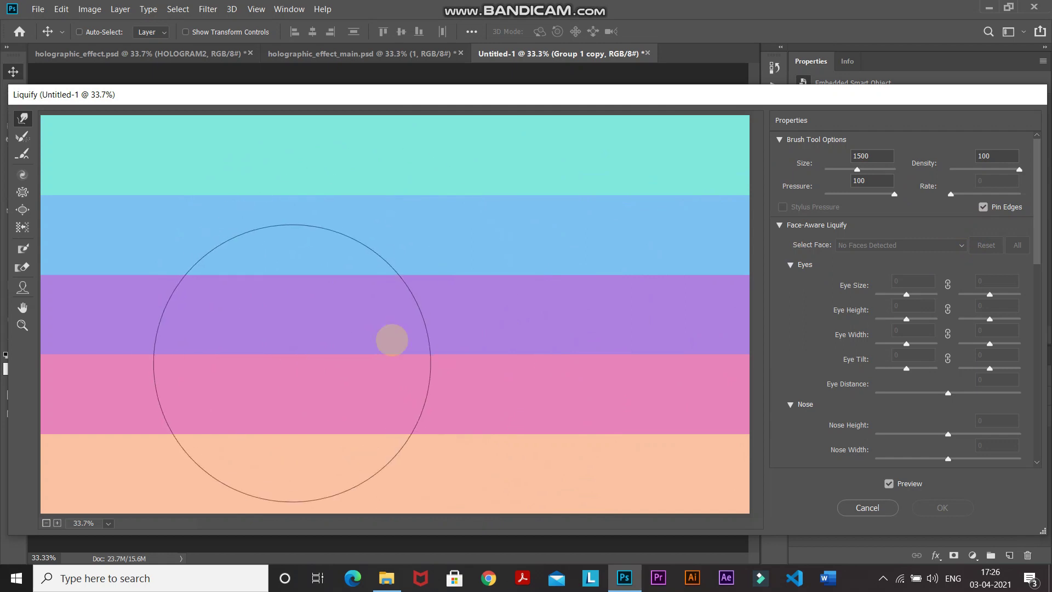
mouse_move(334, 336)
left_mouse_down()
mouse_move(486, 356)
mouse_move(625, 422)
mouse_move(82, 384)
mouse_move(458, 422)
mouse_move(403, 202)
mouse_move(663, 214)
mouse_move(463, 307)
mouse_move(237, 359)
mouse_move(219, 307)
mouse_move(675, 353)
mouse_move(458, 387)
mouse_move(425, 356)
mouse_move(241, 258)
mouse_move(113, 371)
mouse_move(172, 396)
mouse_move(350, 345)
mouse_move(418, 405)
mouse_move(686, 462)
left_mouse_up()
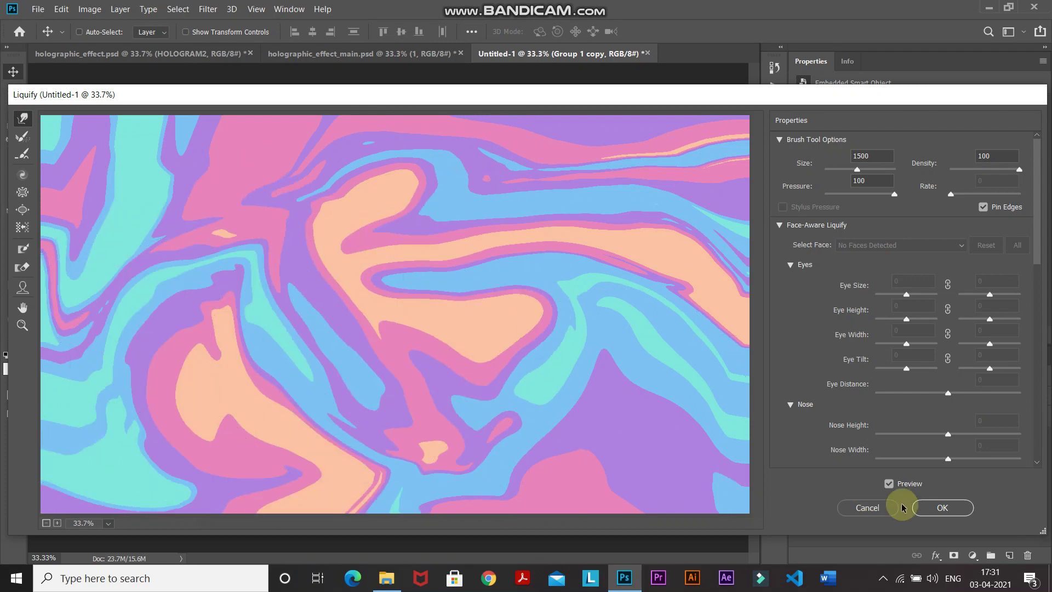
left_click(932, 508)
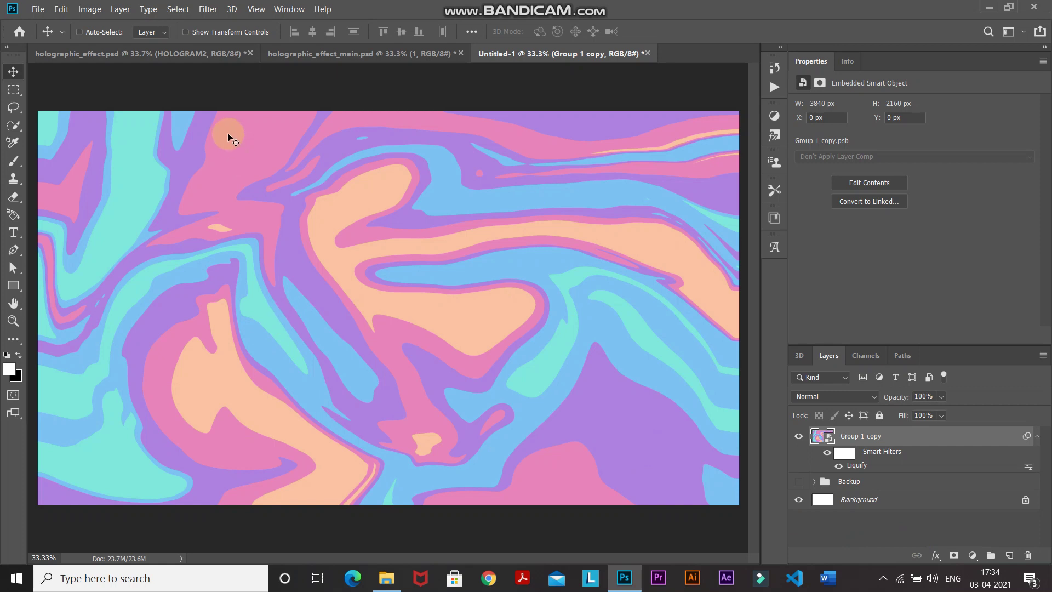
Apply a Gaussian Blur with a 15.0 pixel radius to the liquified smart object.
left_click(208, 11)
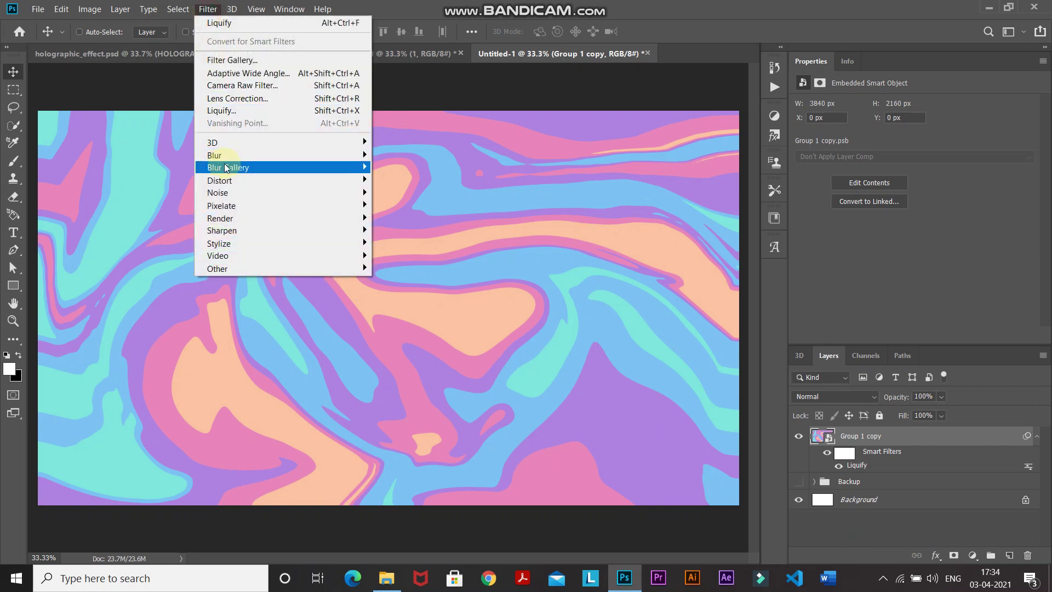
mouse_move(229, 155)
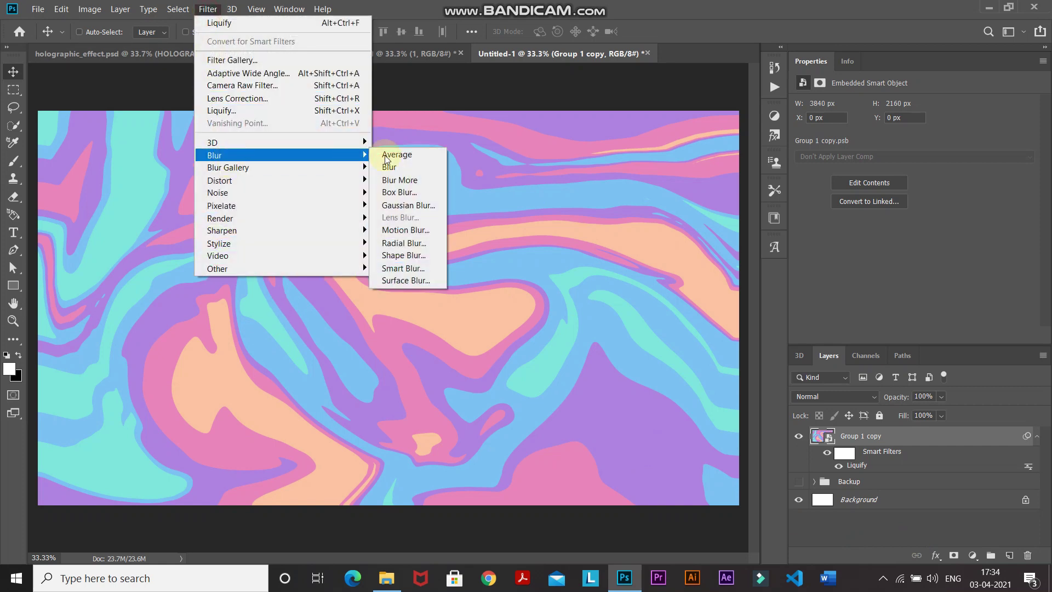
left_click(406, 205)
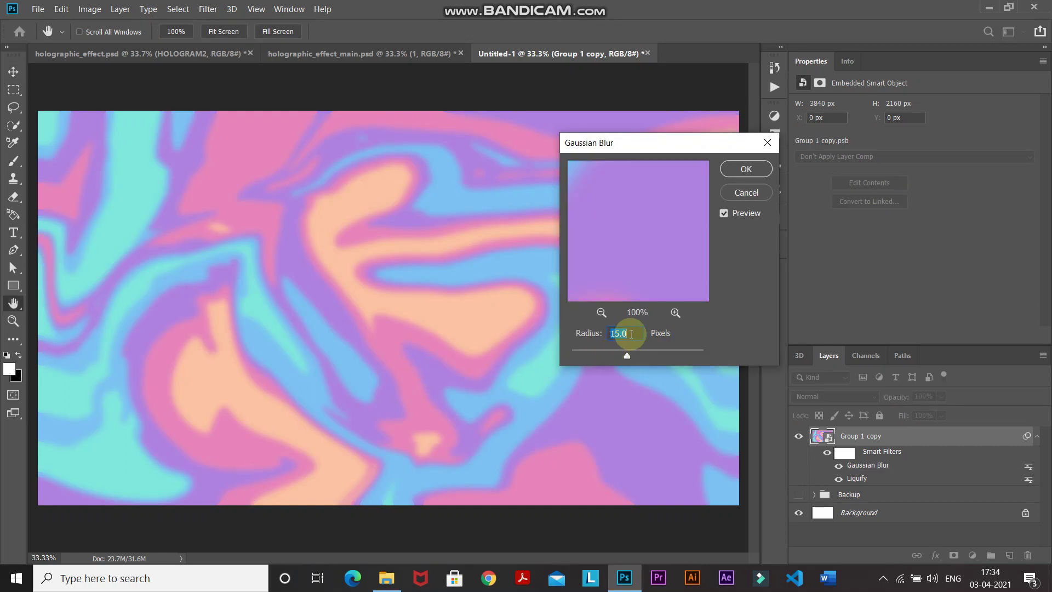
left_click(631, 333)
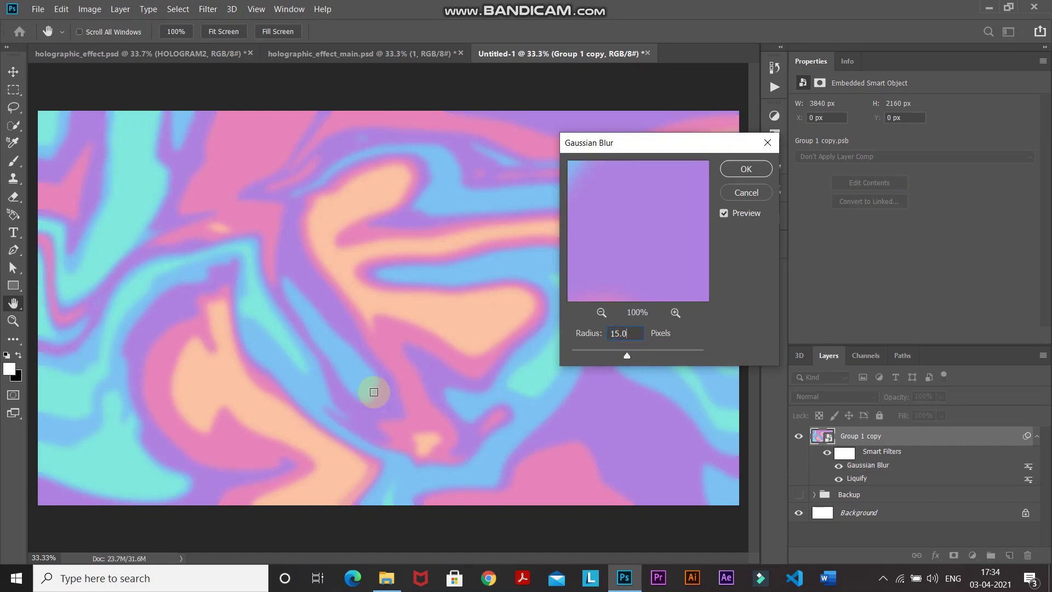
left_click(723, 214)
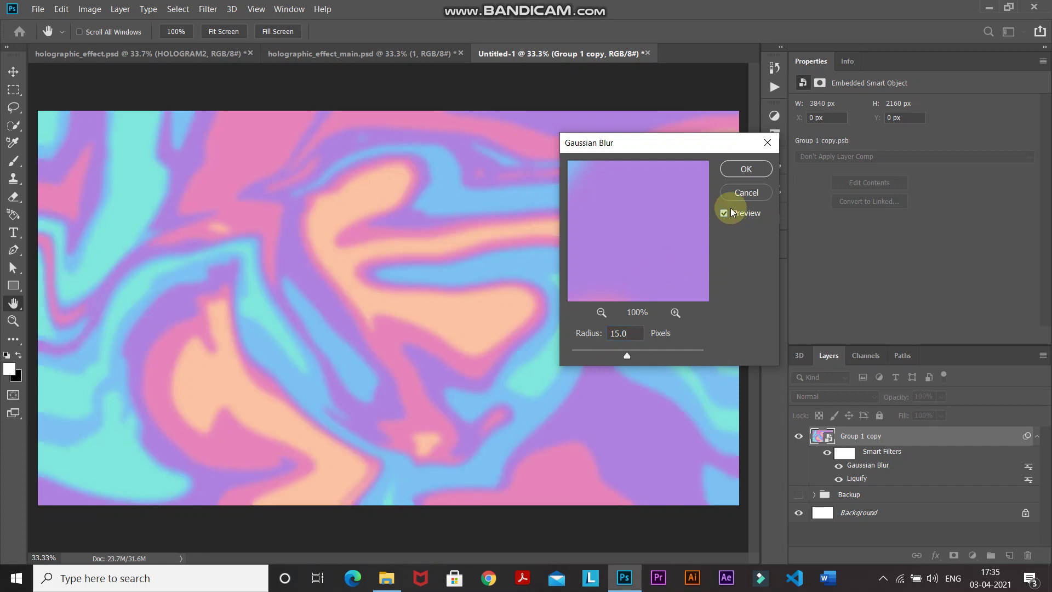
left_click(742, 174)
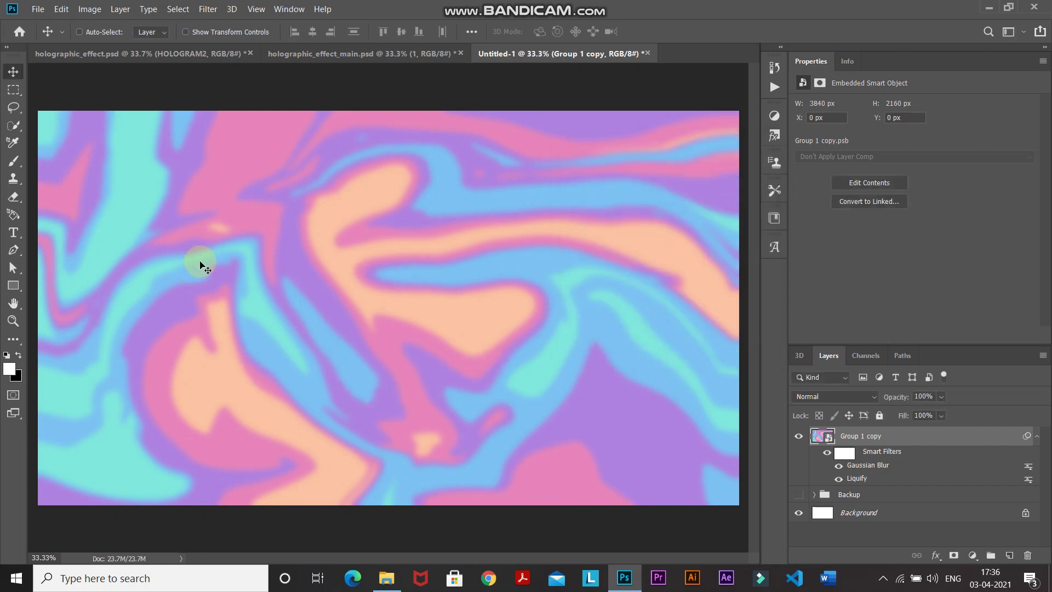
Apply the Glass distort filter to the smart object with distortion 15, smoothness 2, Frosted texture and 200% scaling.
left_click(208, 11)
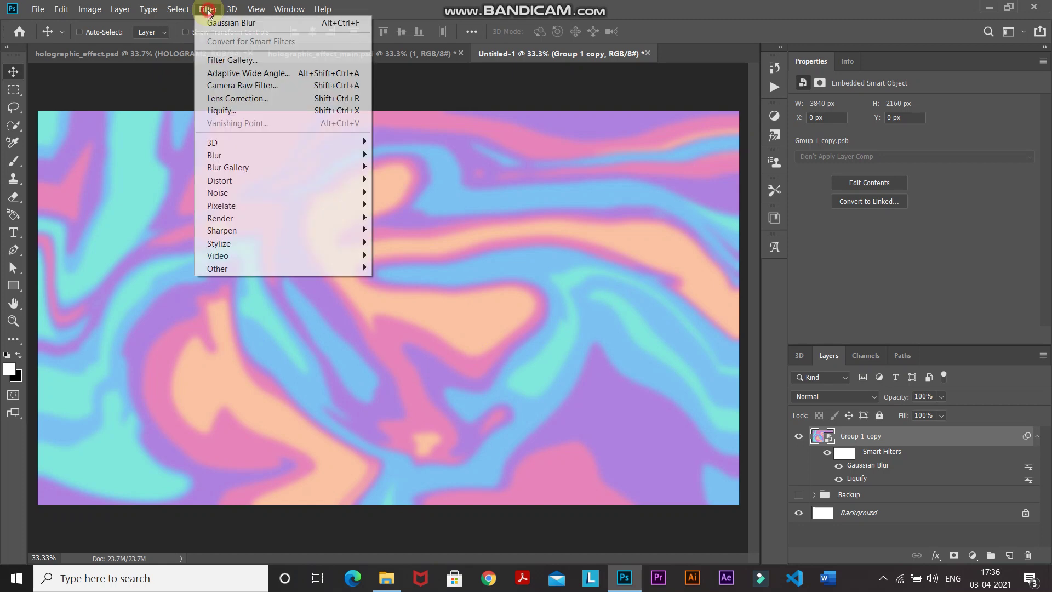
left_click(218, 61)
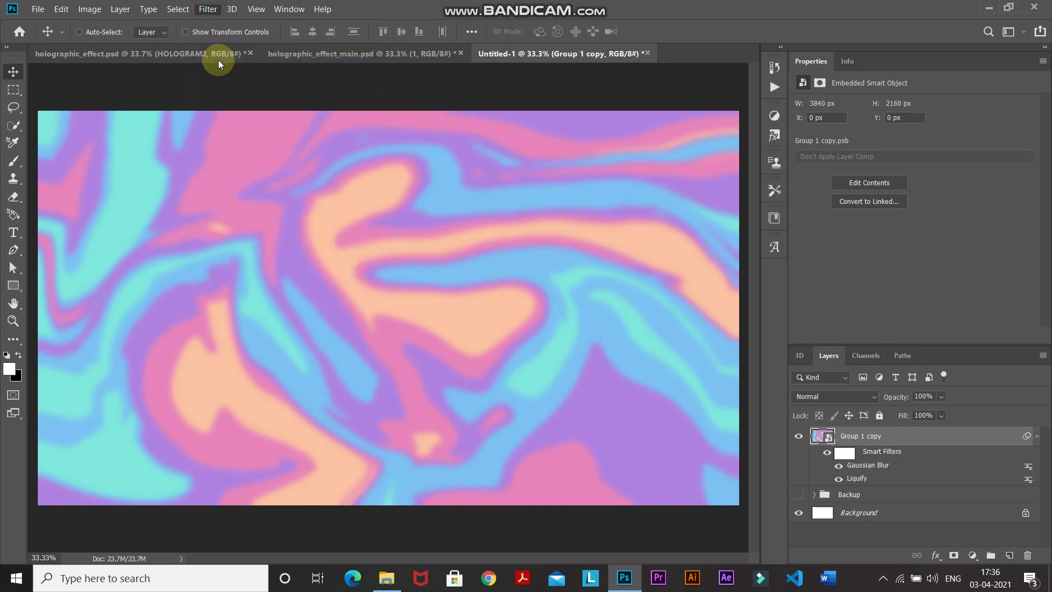
left_click(686, 71)
left_click(686, 70)
left_click(759, 90)
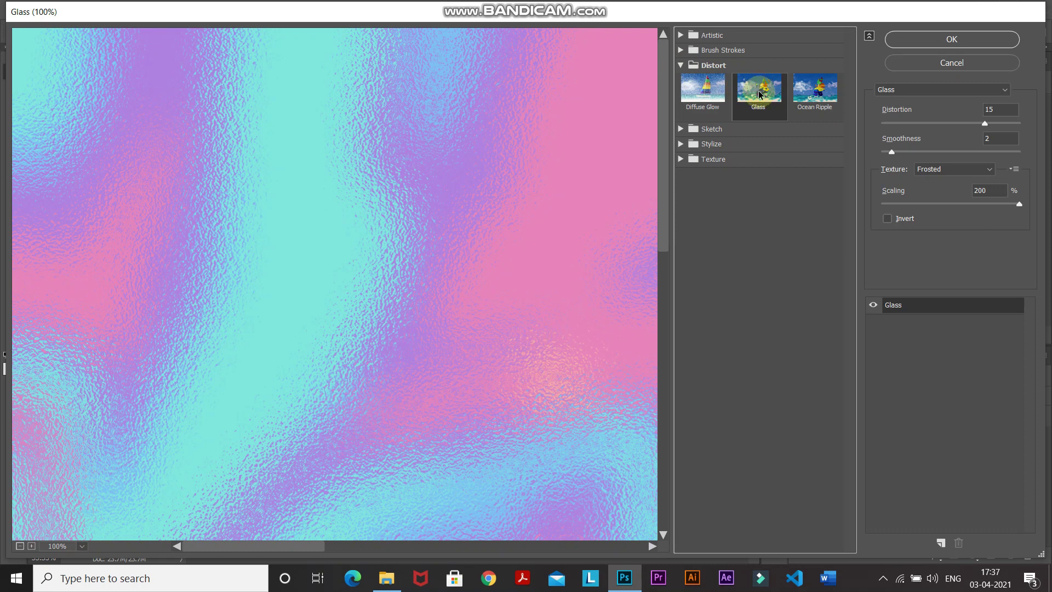
left_click(1000, 109)
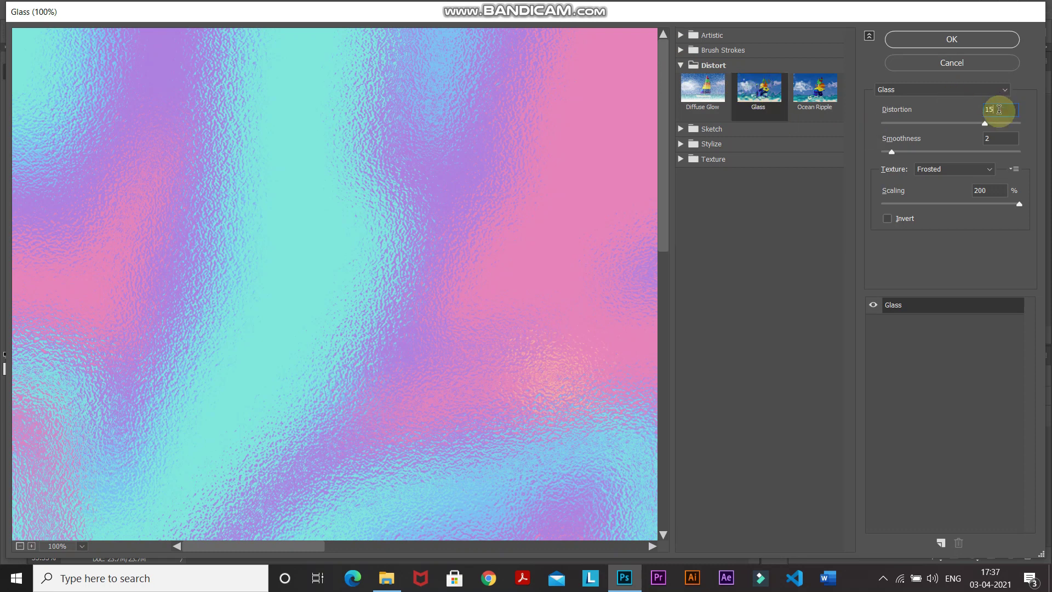
left_click(926, 169)
left_click(925, 204)
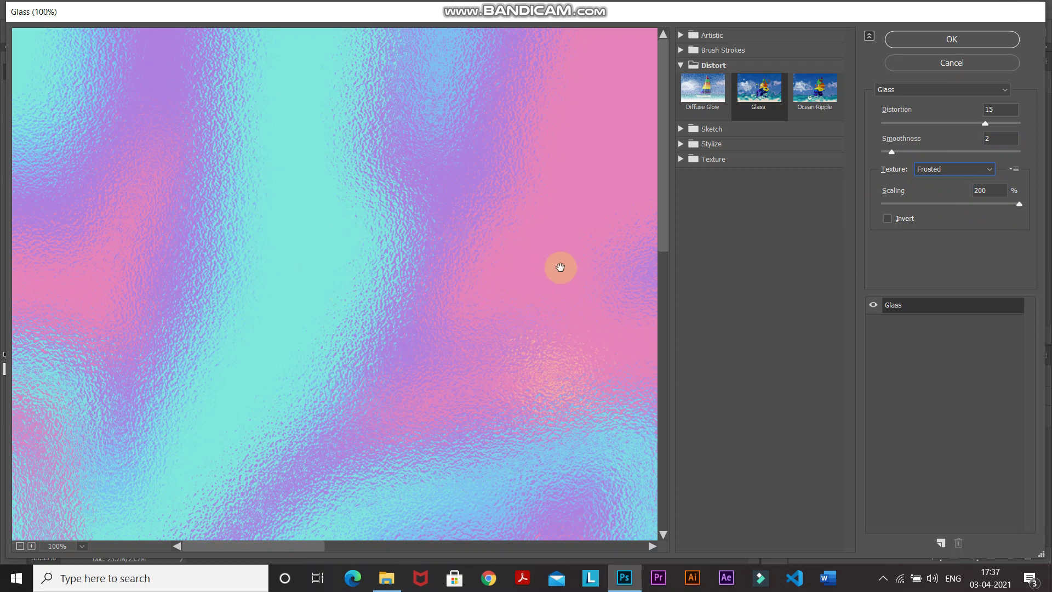
left_click(875, 305)
left_click(874, 305)
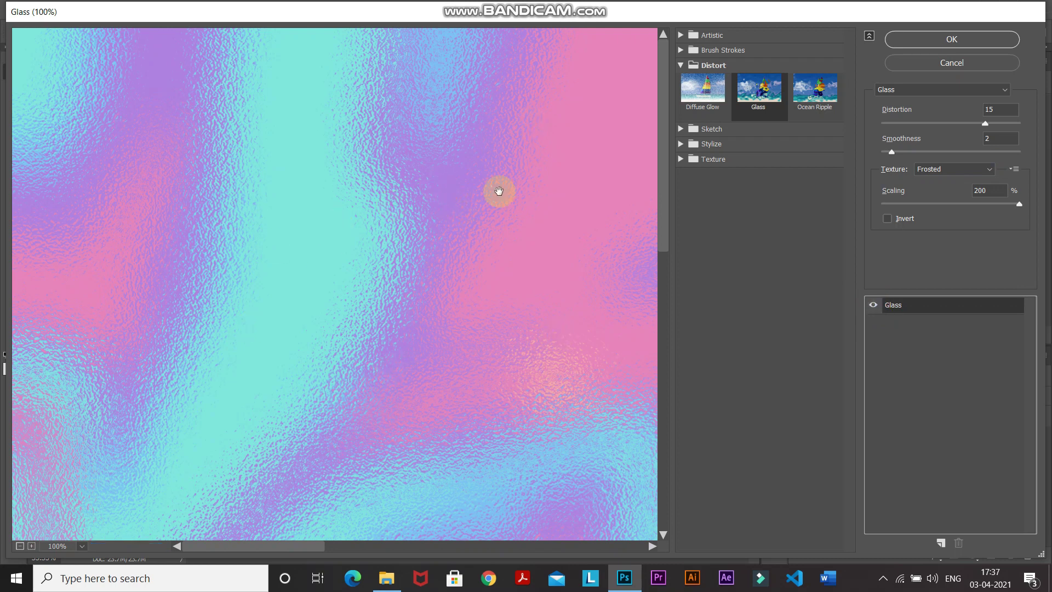
left_click(908, 48)
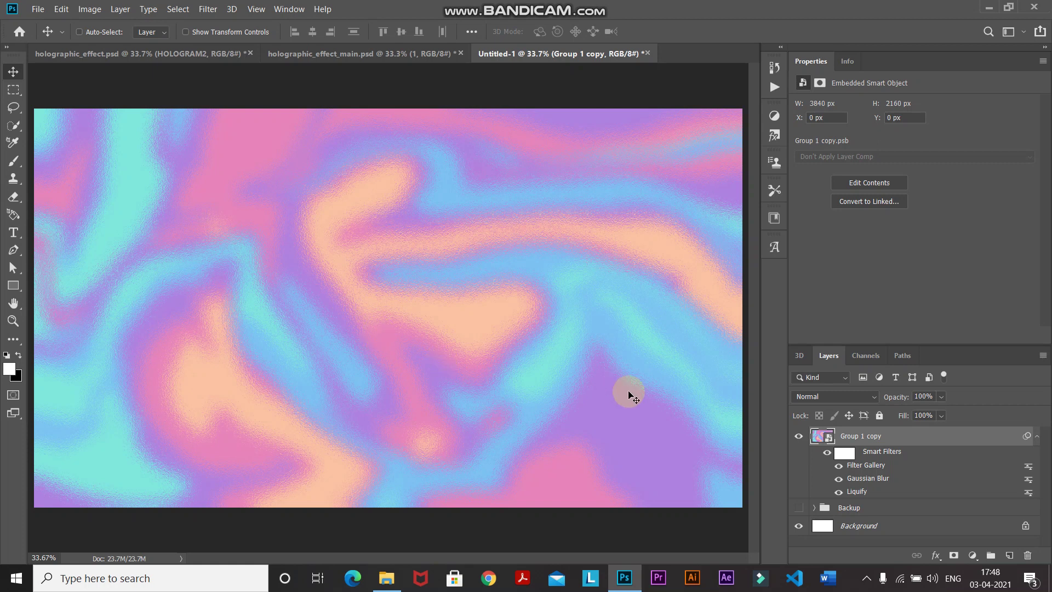
Hide the holographic smart object and place the black-art-deco-paper-4278986_1280 image as an embedded layer directly above the Backup group.
left_click(798, 440)
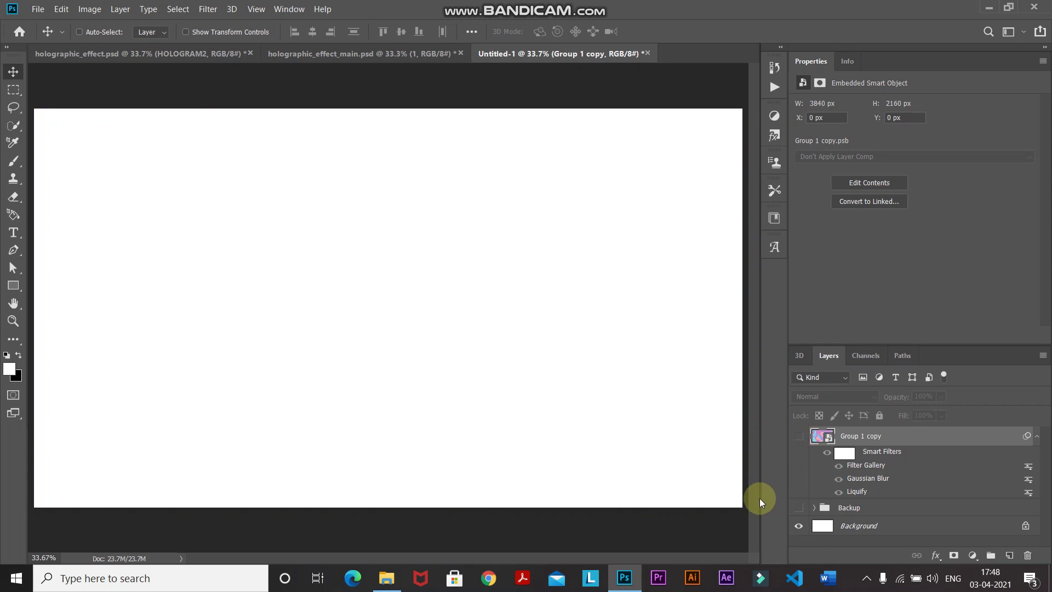
left_click(877, 509)
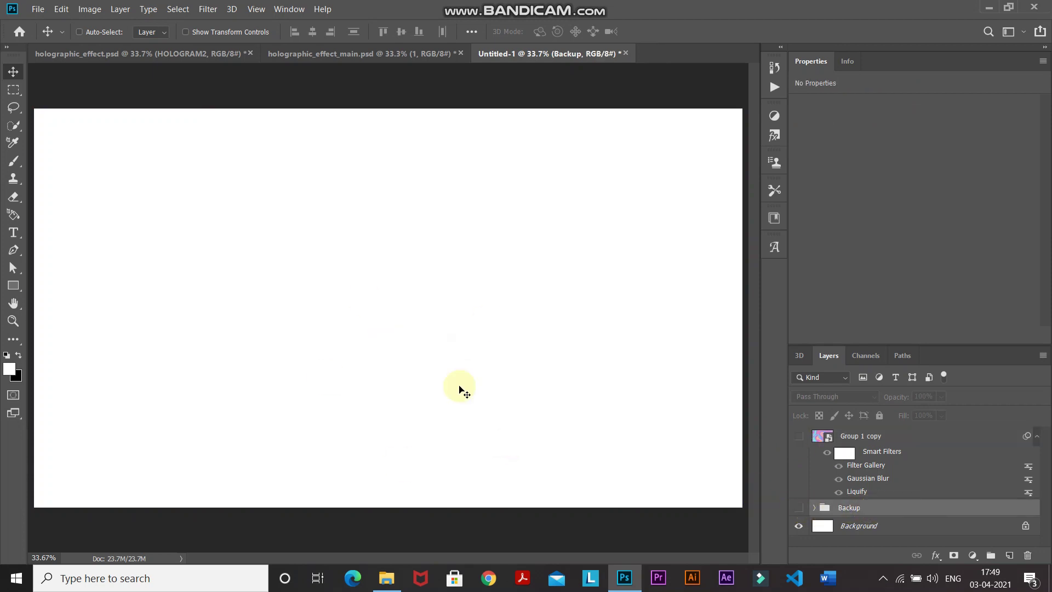
left_click(38, 11)
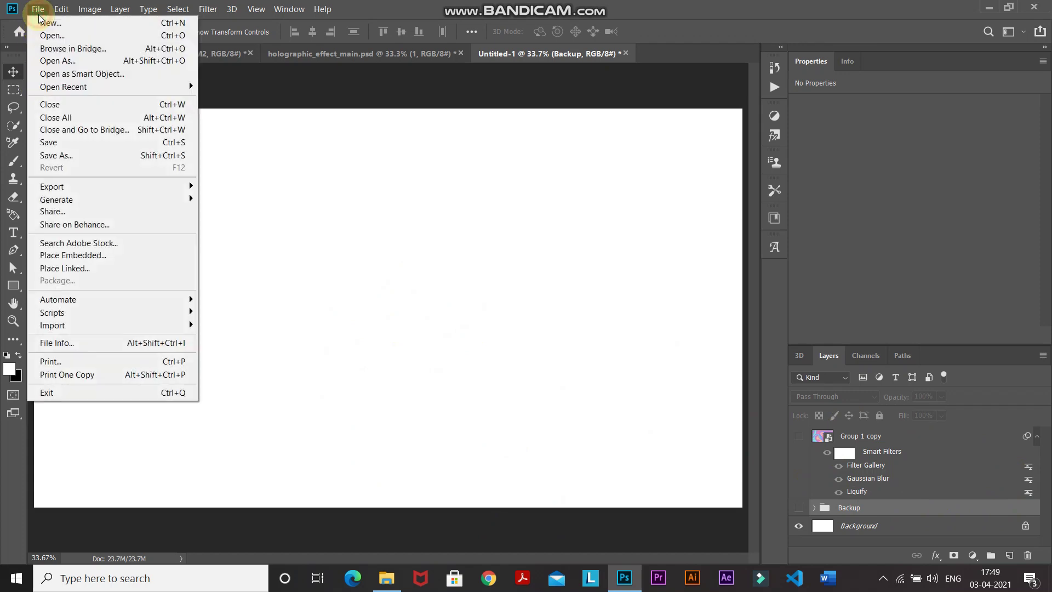
left_click(60, 255)
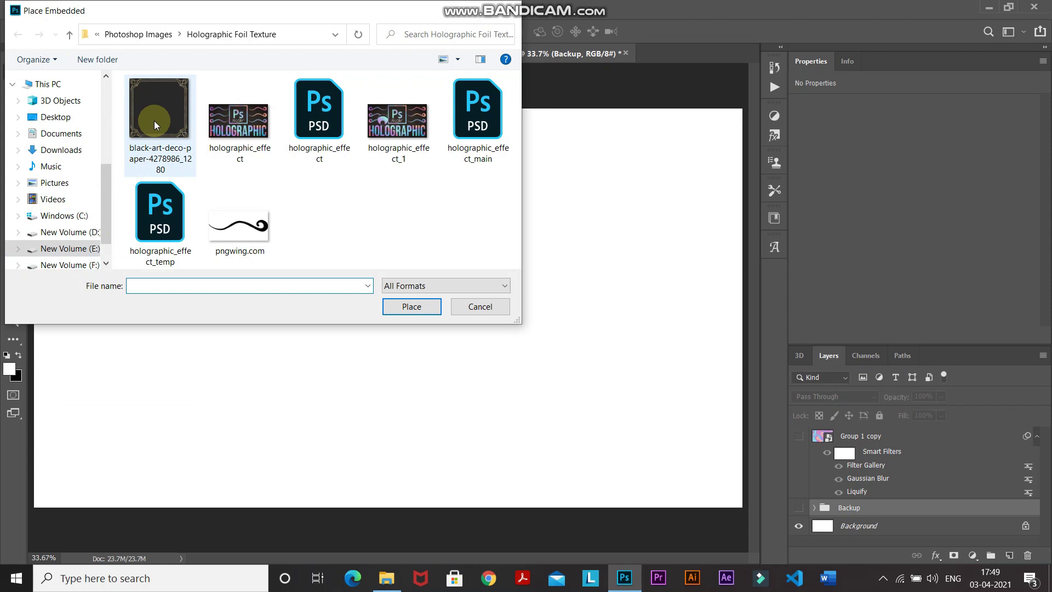
left_click(154, 123)
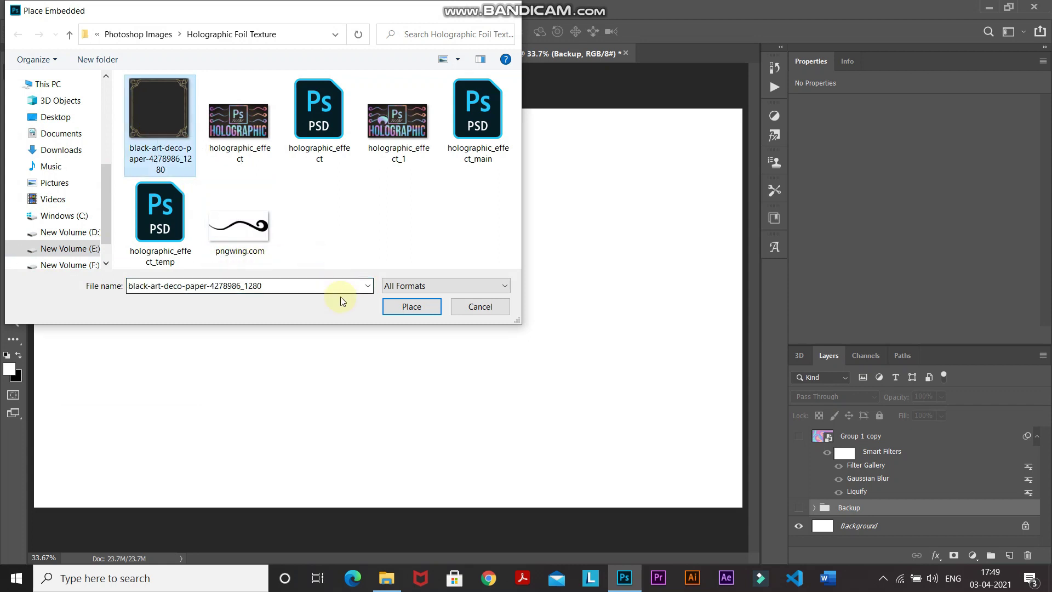
left_click(383, 306)
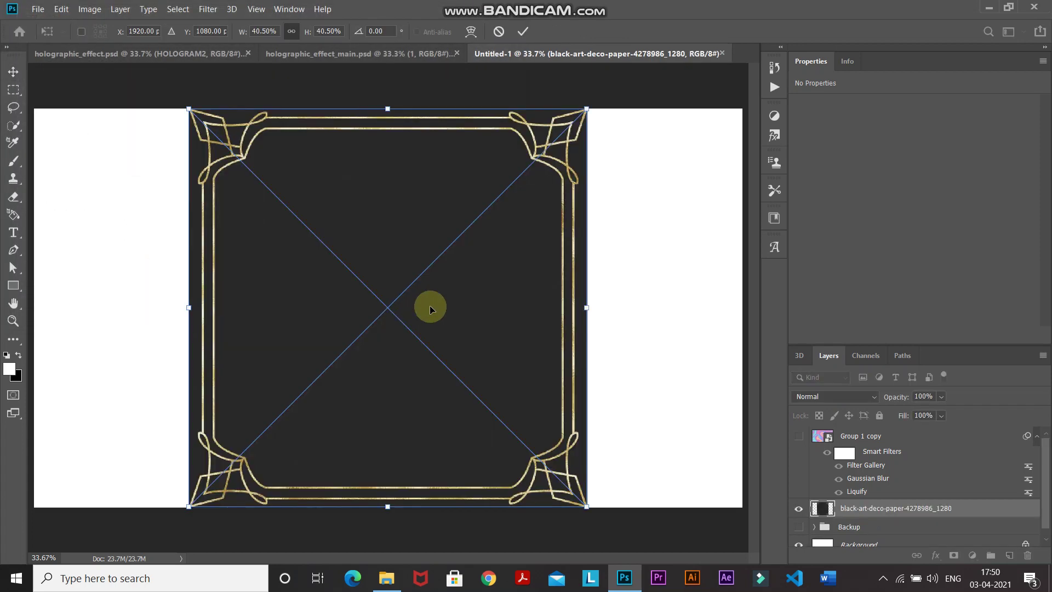
Enlarge the placed paper image to about 4490 x 4490 px so its plain dark centre covers the whole canvas.
left_click_drag(586, 109, 870, 1)
left_click_drag(189, 507, 142, 551)
key("ctrl+0")
left_click_drag(623, 73, 636, 60)
key("Return")
key("ctrl+0")
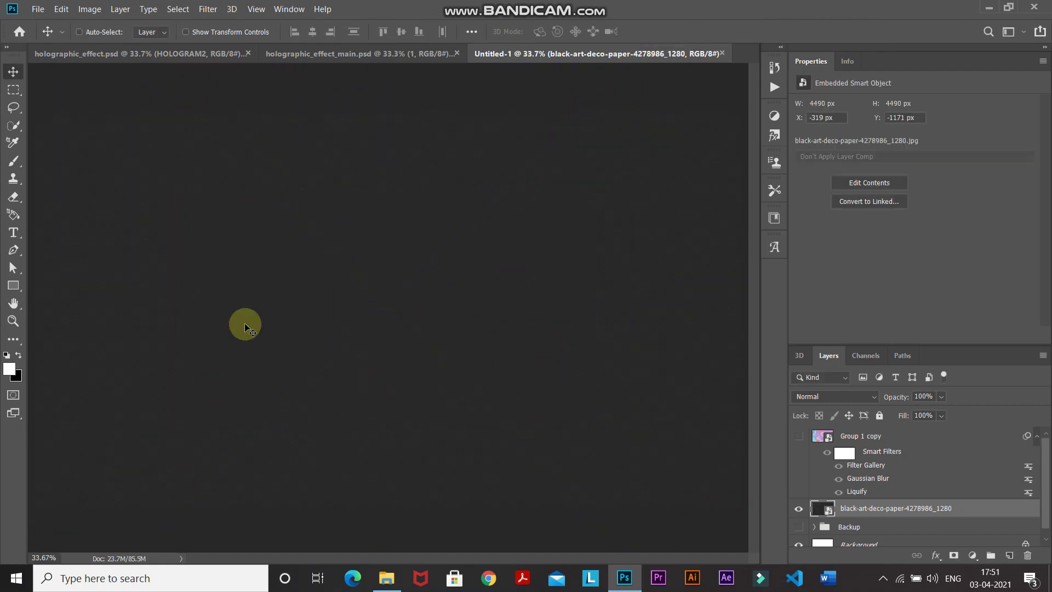
Add the text HOLO in white Bebas Neue Regular at 500 pt above the dark paper layer.
left_click_drag(13, 232, 64, 239)
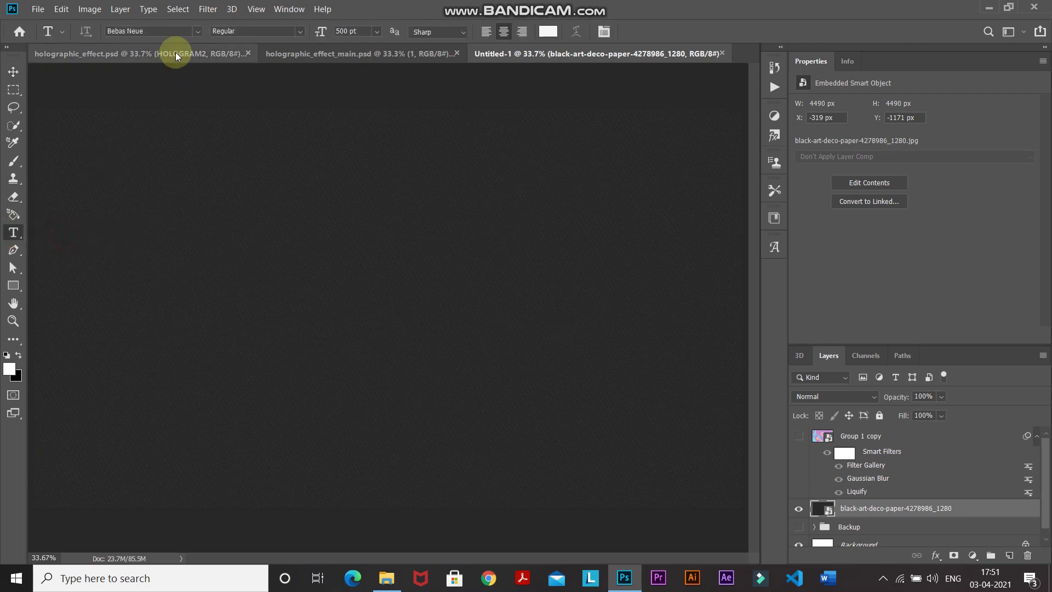
left_click(196, 32)
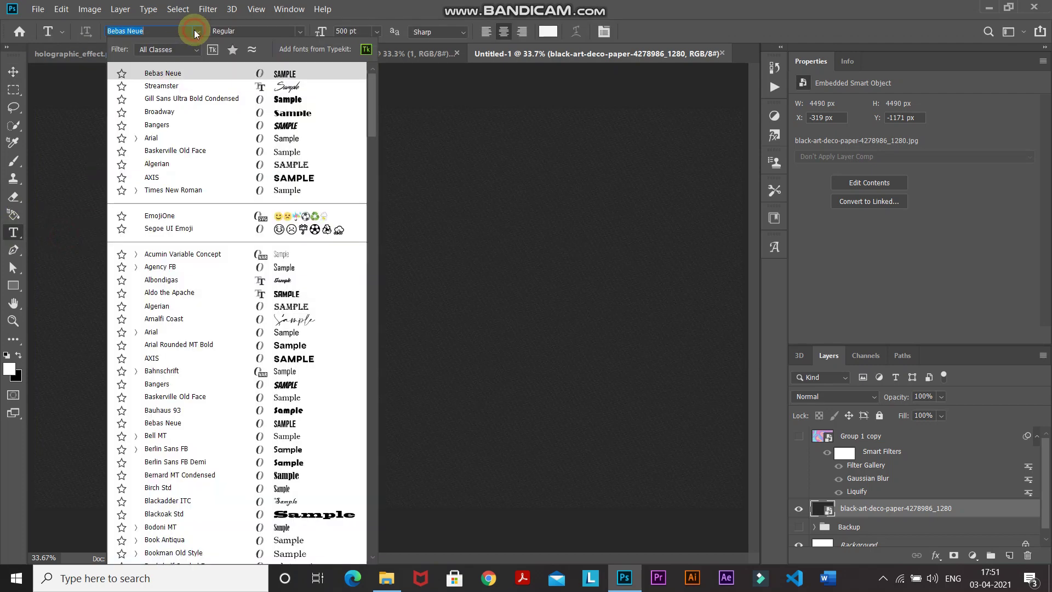
left_click(173, 78)
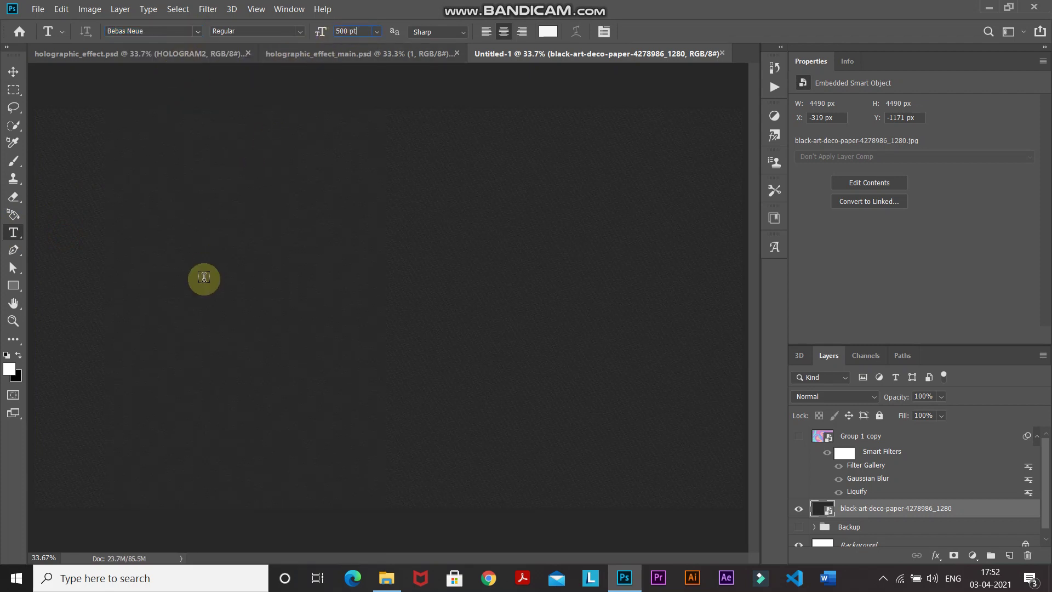
left_click(8, 370)
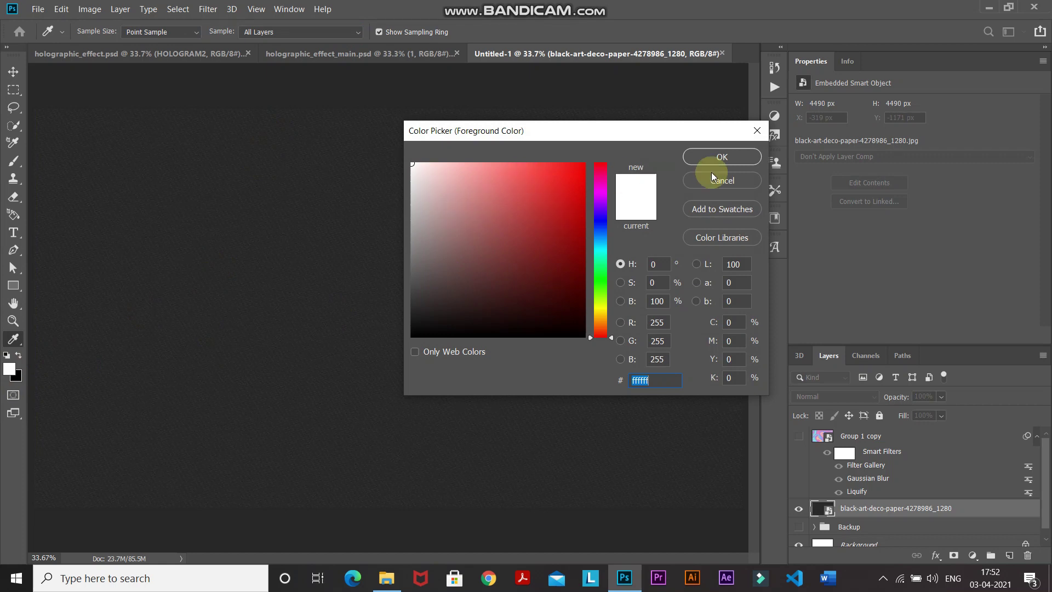
left_click(742, 159)
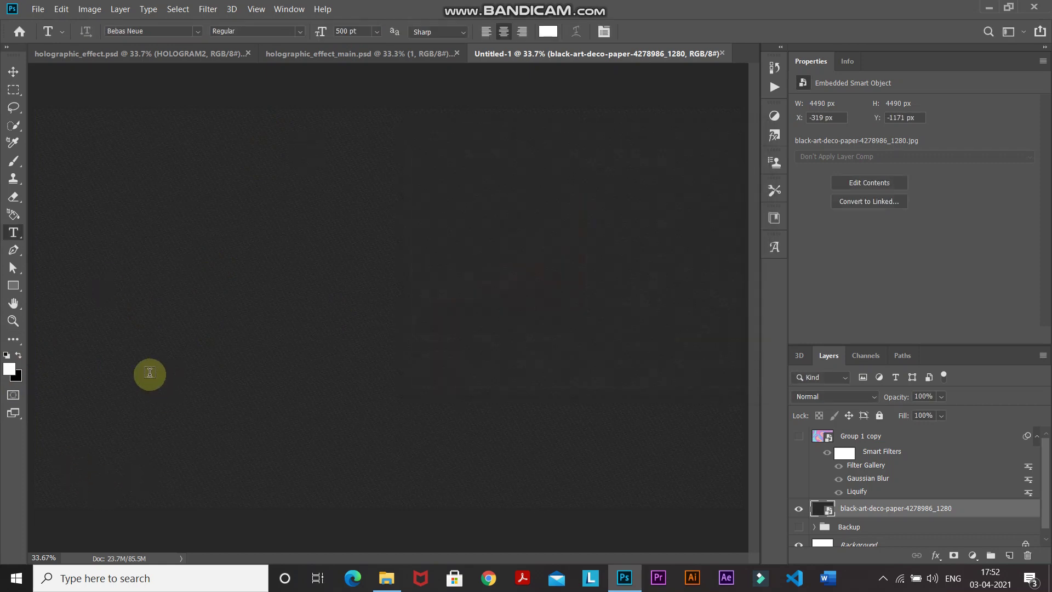
left_click(156, 320)
type("HULU")
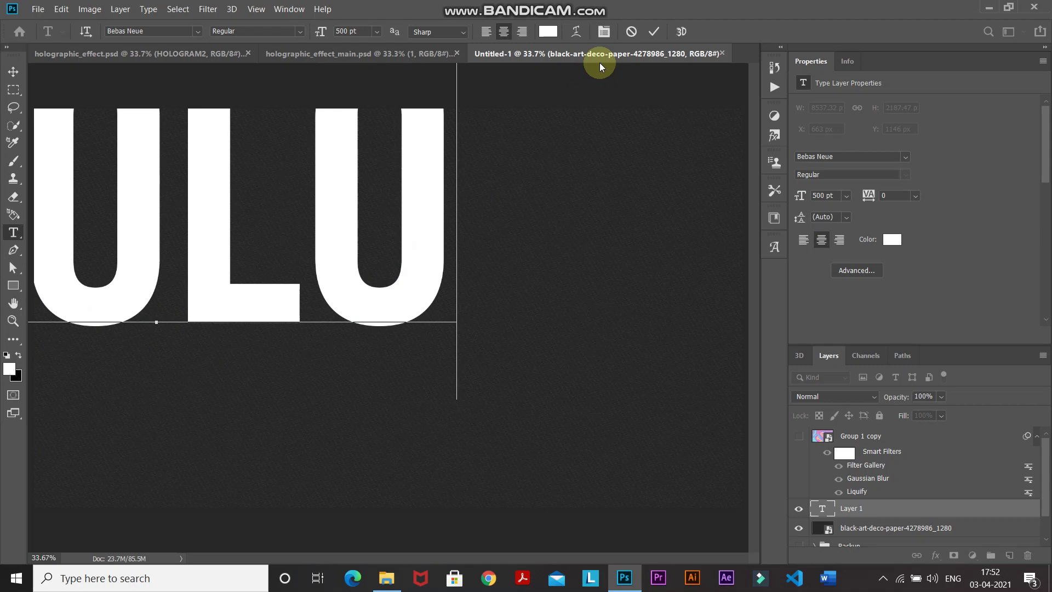
left_click(653, 34)
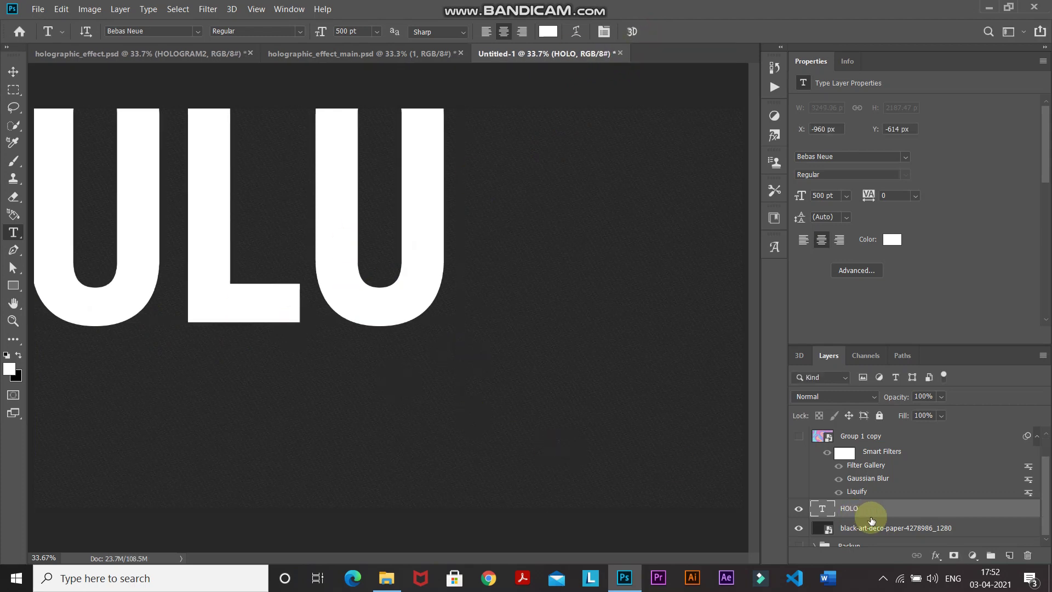
Center the HOLO text horizontally and vertically on the Background layer.
scroll(871, 520, "down", 1)
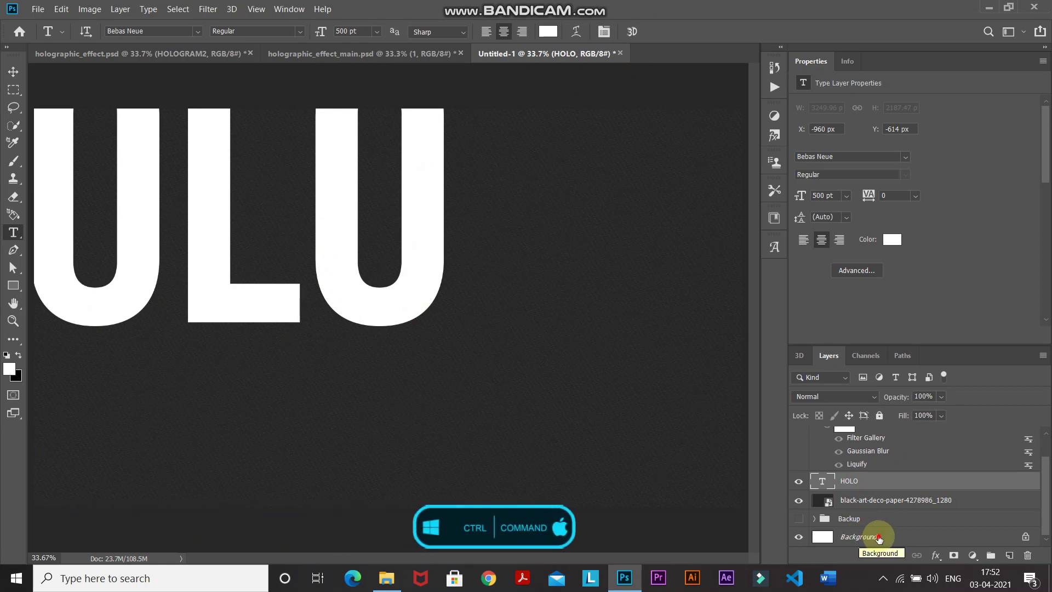
left_click(879, 538, "ctrl")
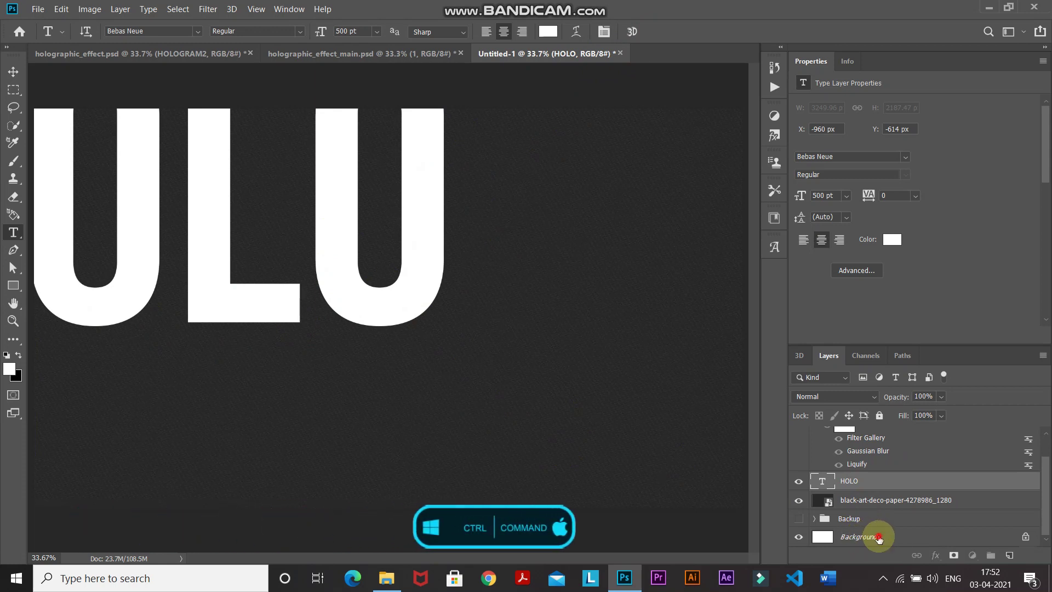
left_click(9, 73)
left_click(313, 30)
left_click(401, 33)
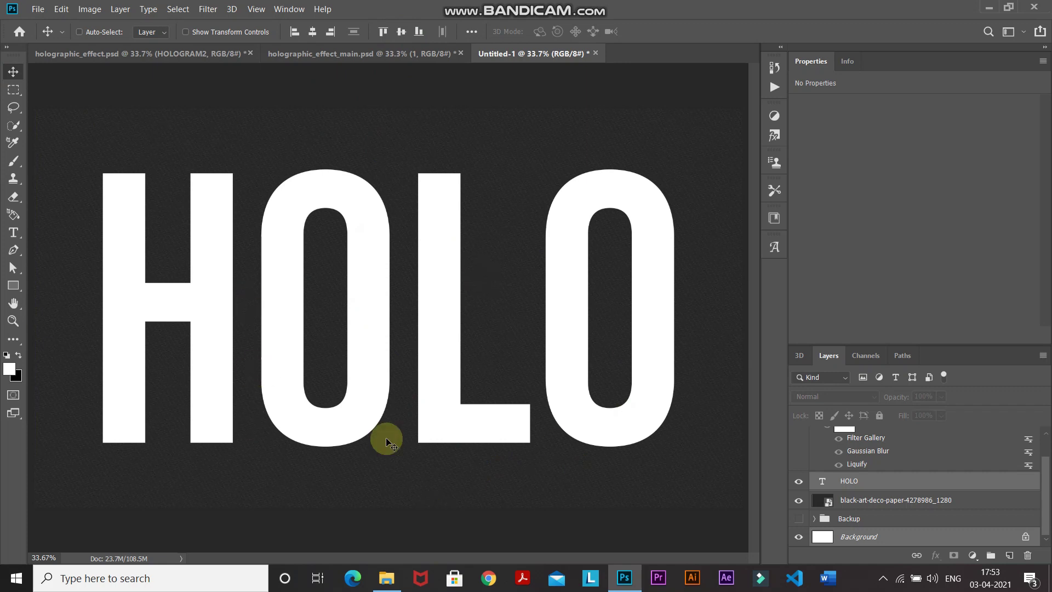
Show the holographic smart object again and clip it to the HOLO text layer.
left_click(886, 488)
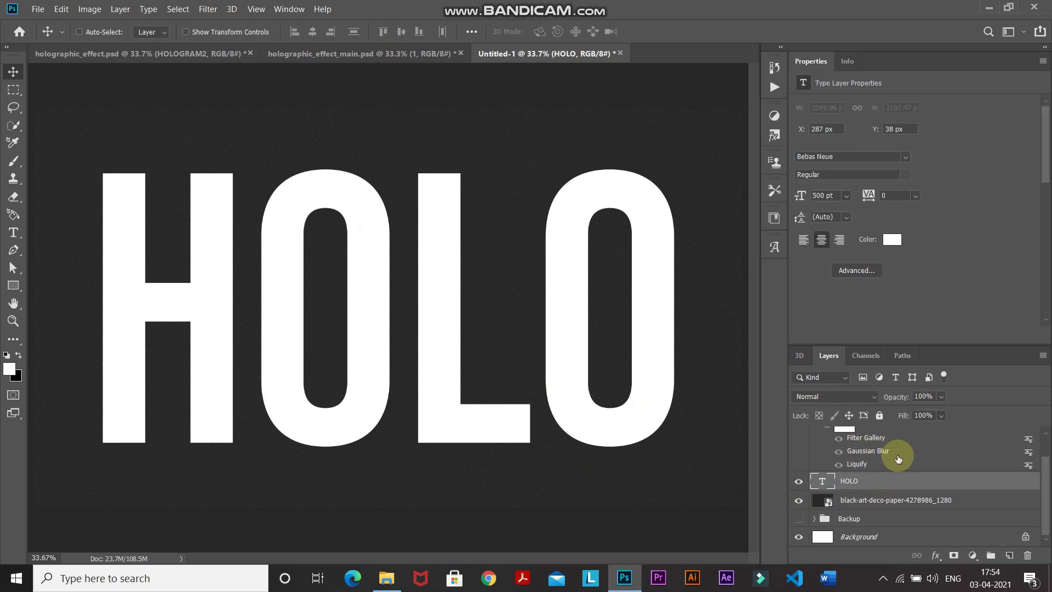
scroll(898, 458, "up", 1)
left_click(798, 437)
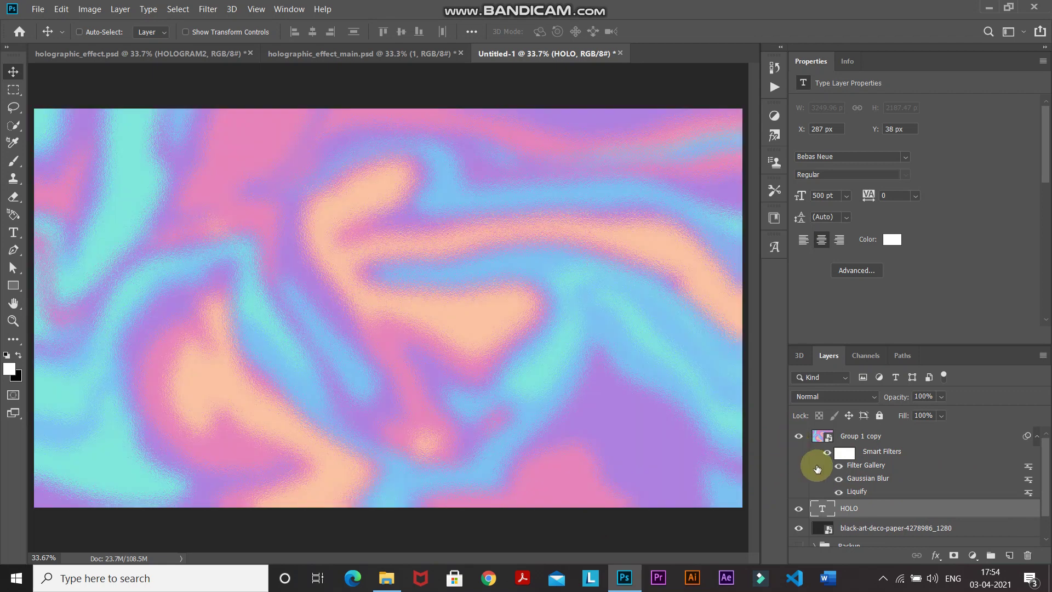
right_click(931, 439)
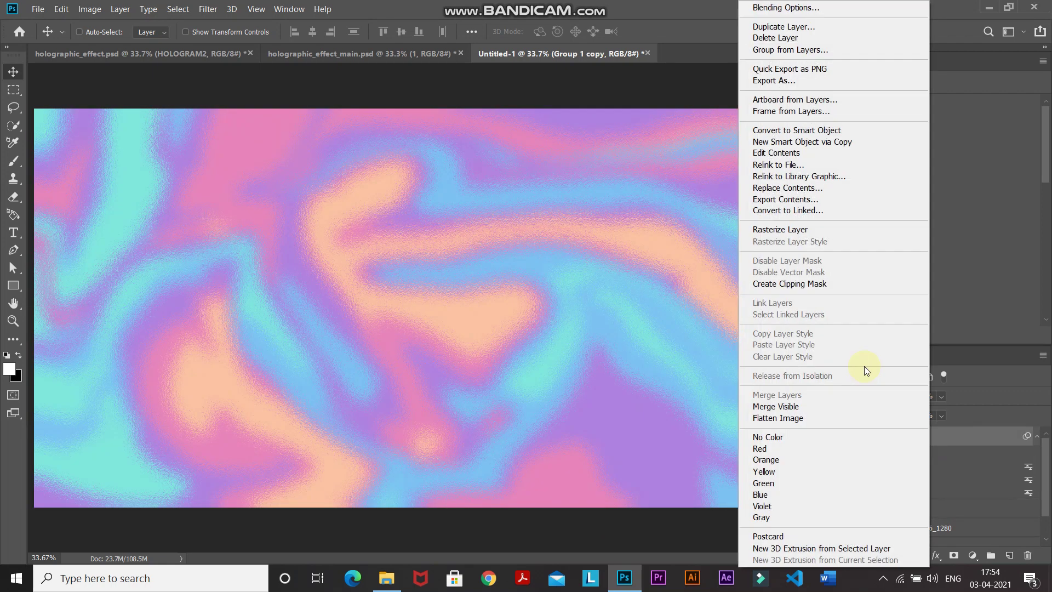
left_click(778, 283)
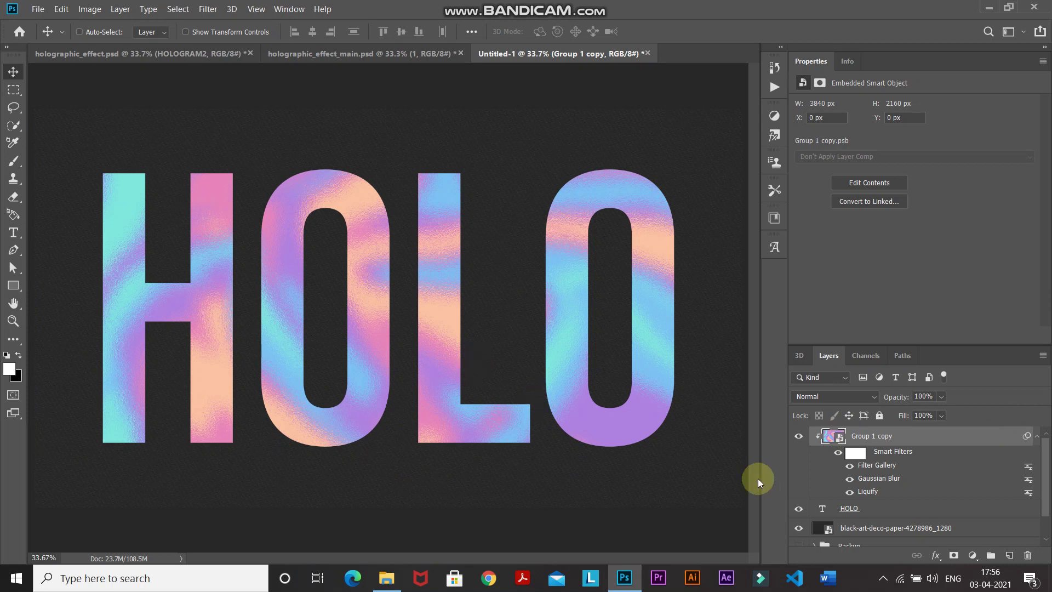
Convert the HOLO text layer to a smart object.
left_click(912, 512)
right_click(930, 512)
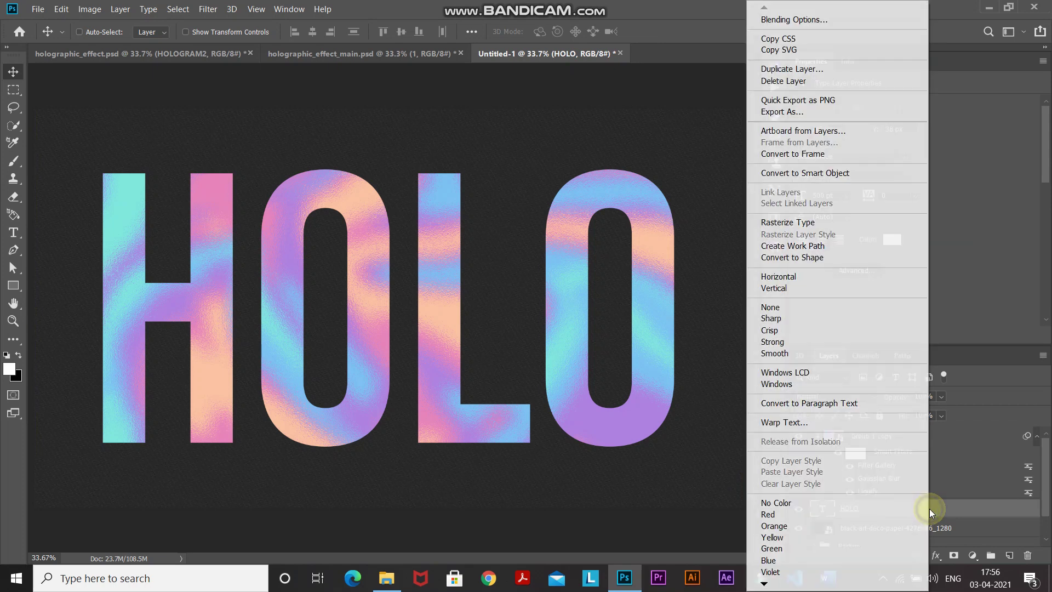
left_click(782, 173)
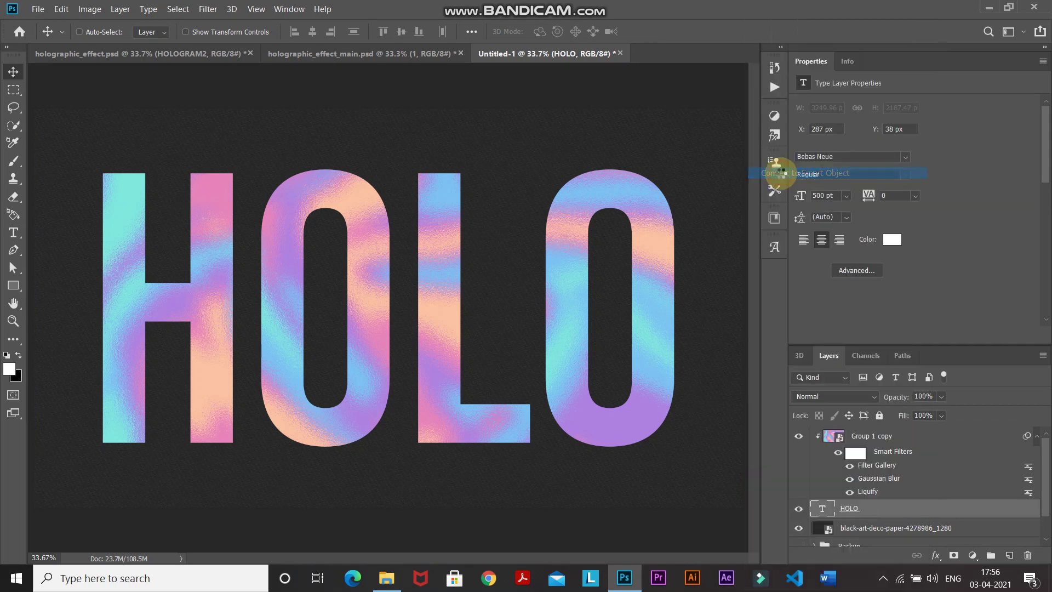
Add a smooth Outer Bevel to the HOLO layer: depth 200%, direction Down, size 15 px, soften 0, angle 90°, altitude 30°, linear gloss contour.
left_click(935, 556)
left_click(954, 446)
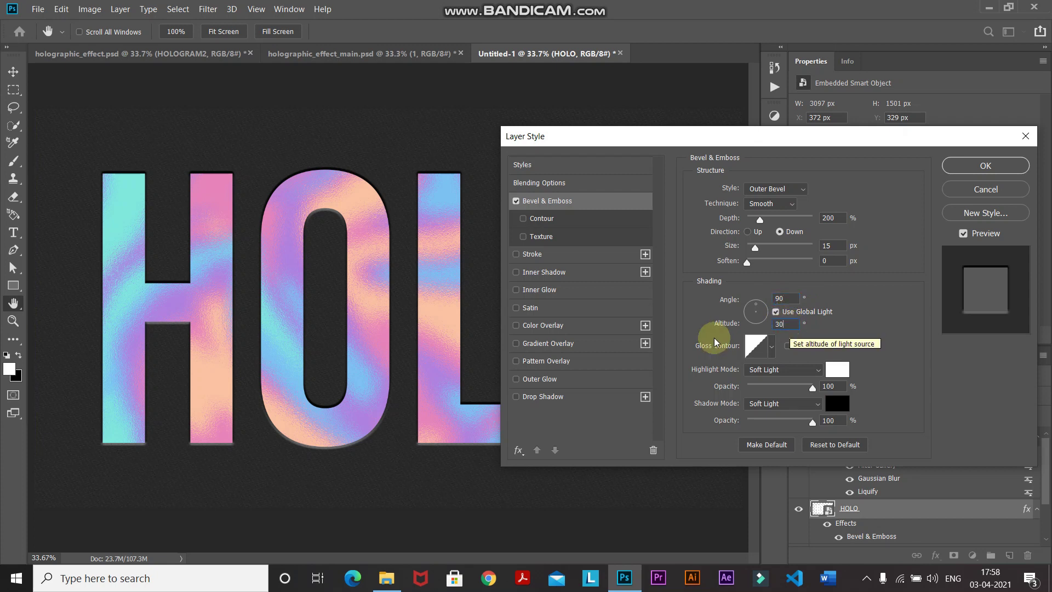
left_click(772, 352)
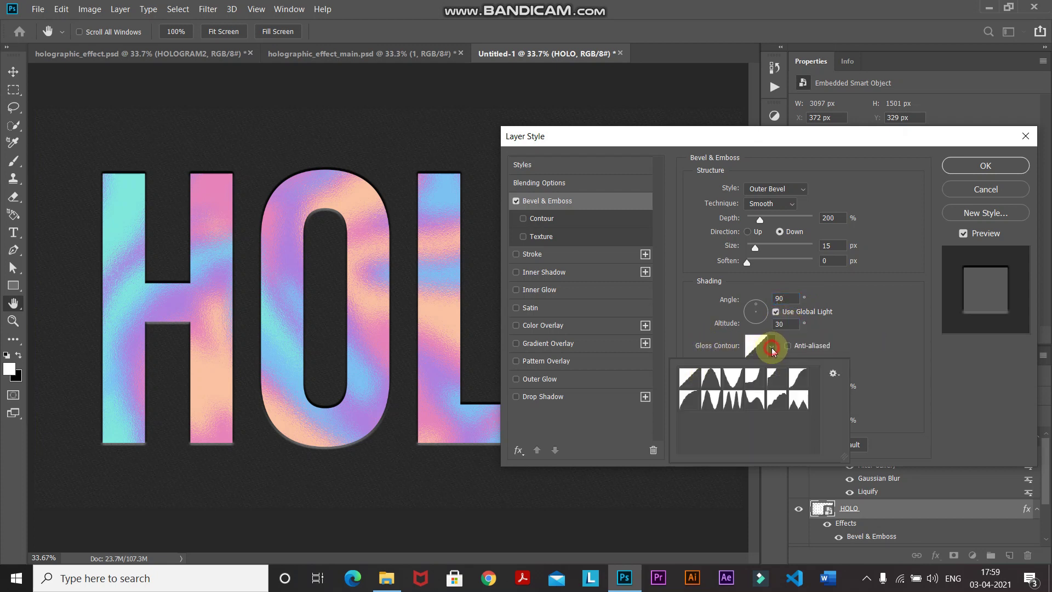
double_click(687, 368)
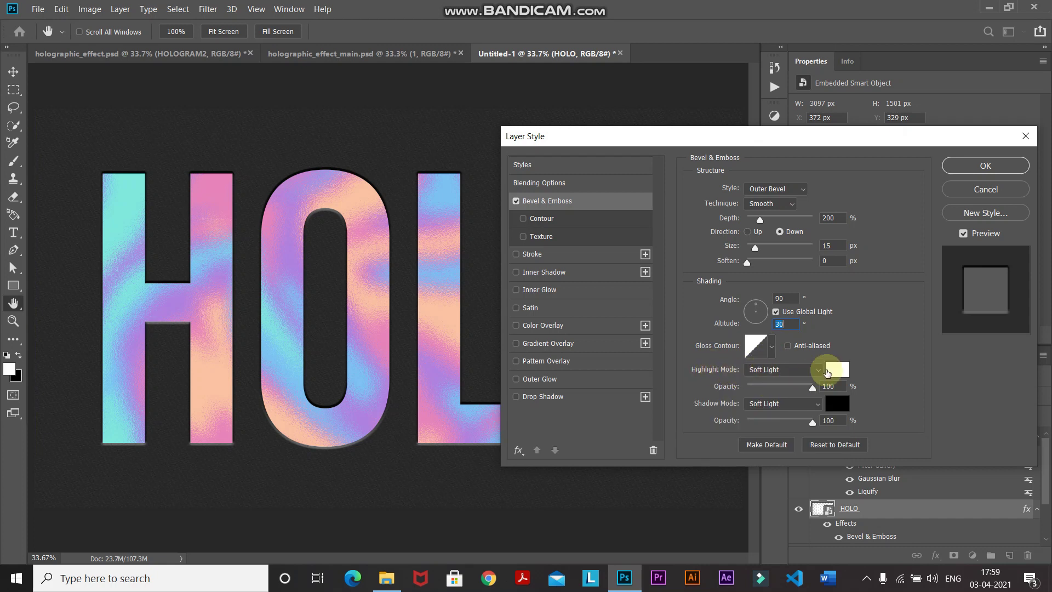
Use a white highlight and a black shadow for the bevel, both Soft Light at 100% opacity, and apply the layer style after comparing its preview.
left_click(837, 369)
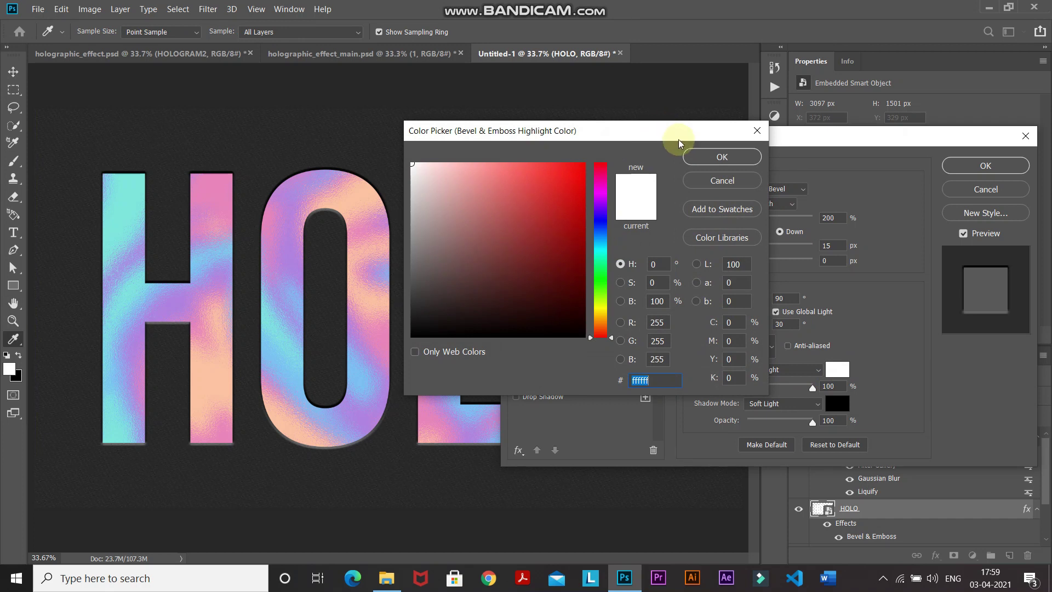
left_click(695, 156)
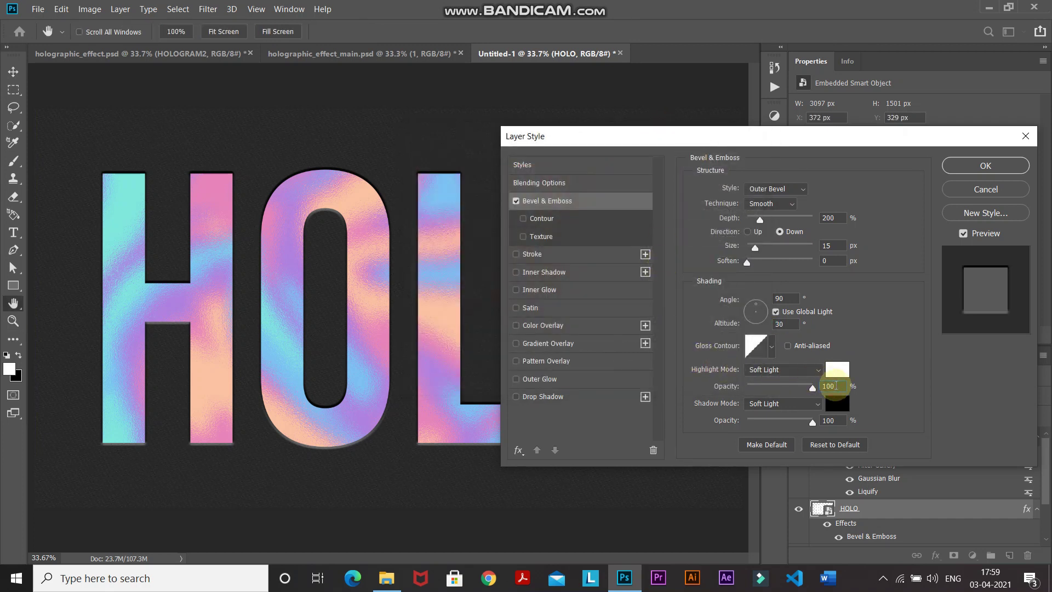
left_click(836, 386)
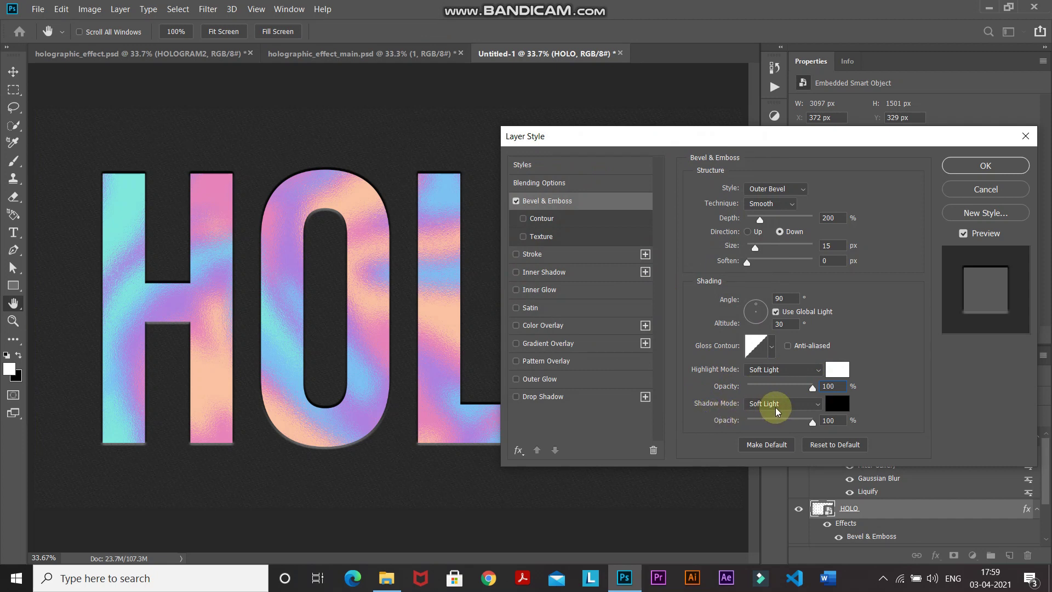
left_click(838, 406)
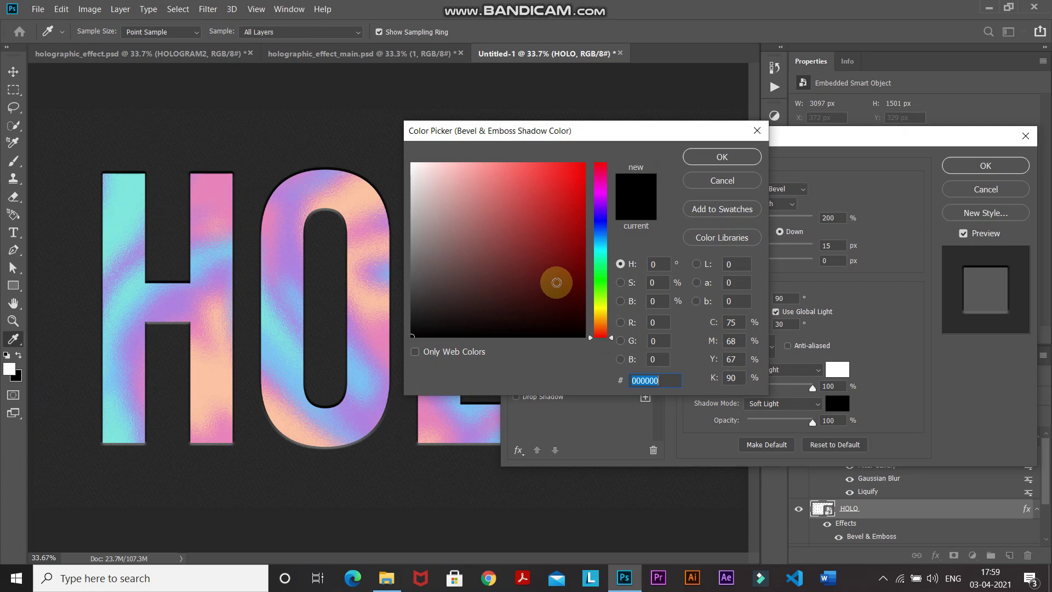
left_click(722, 157)
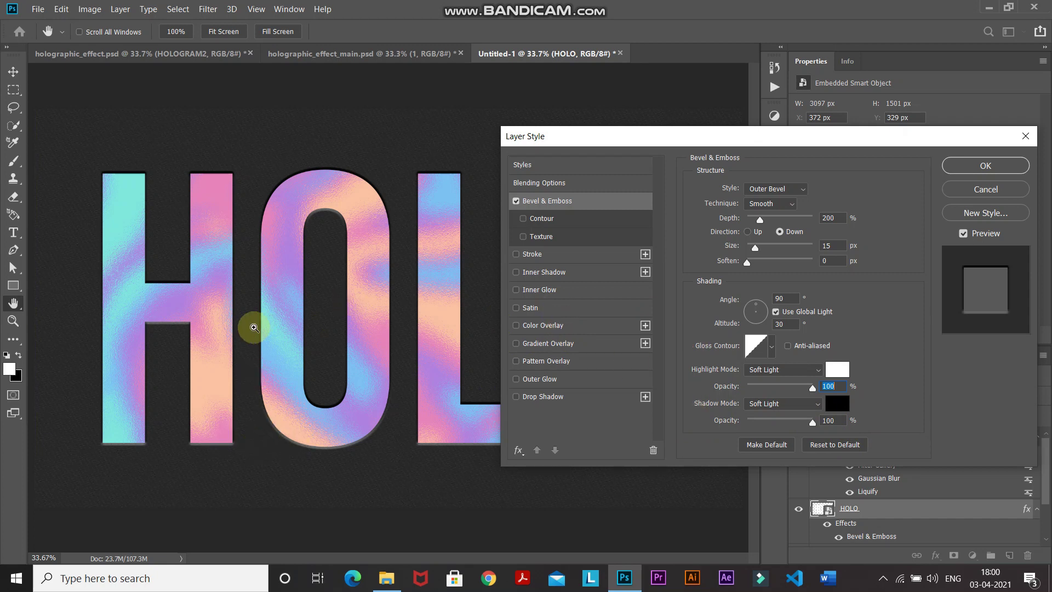
left_click(254, 328)
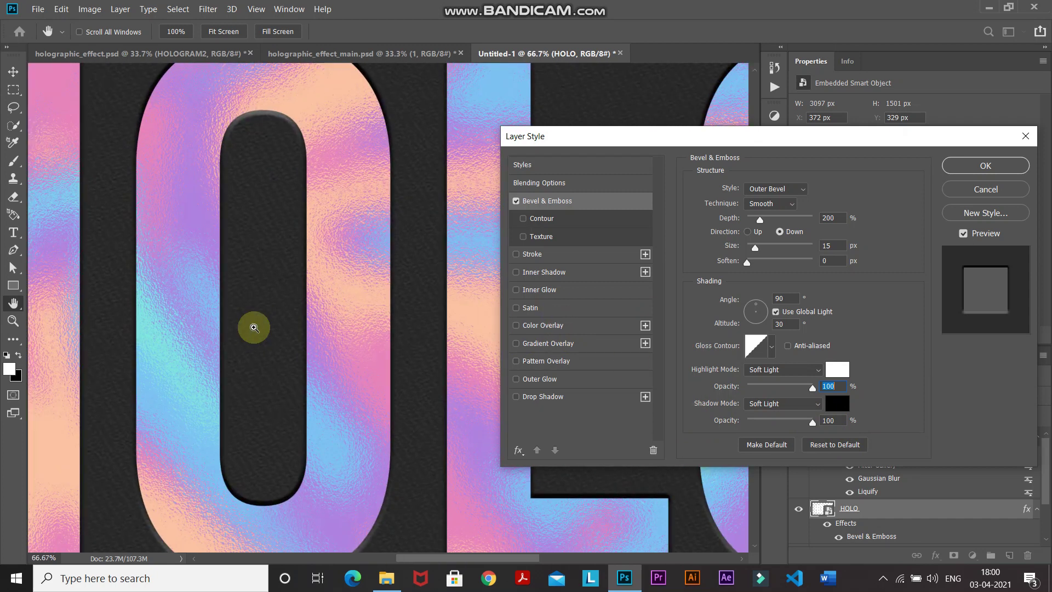
left_click(963, 233)
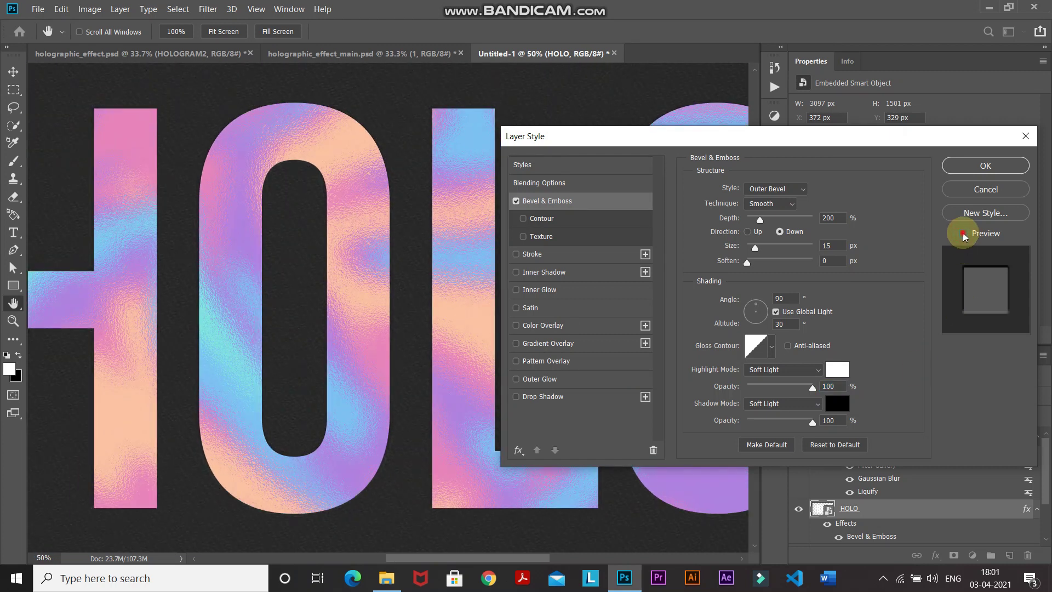
left_click(962, 233)
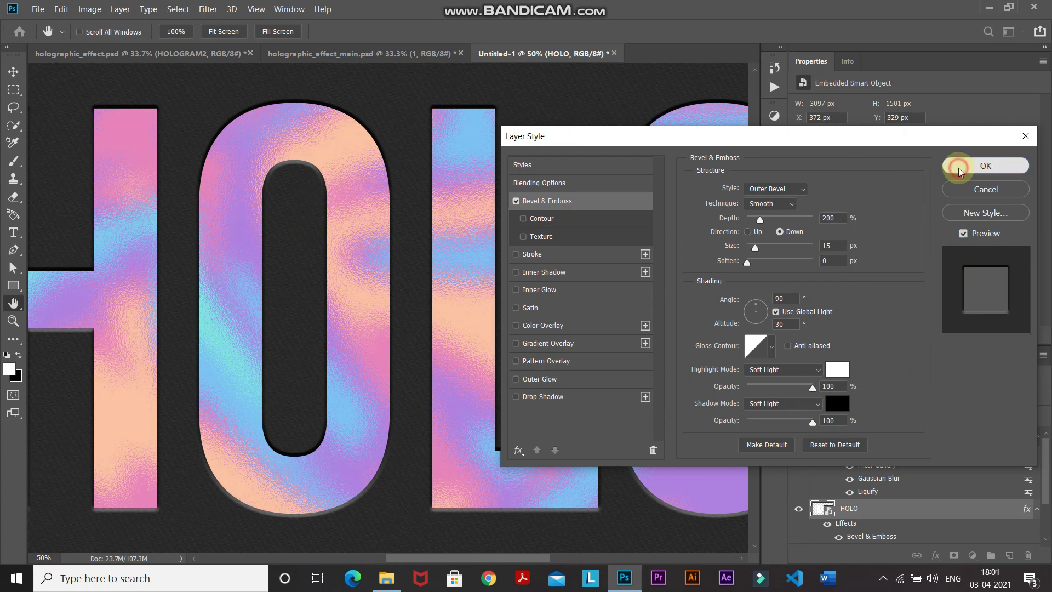
left_click(958, 166)
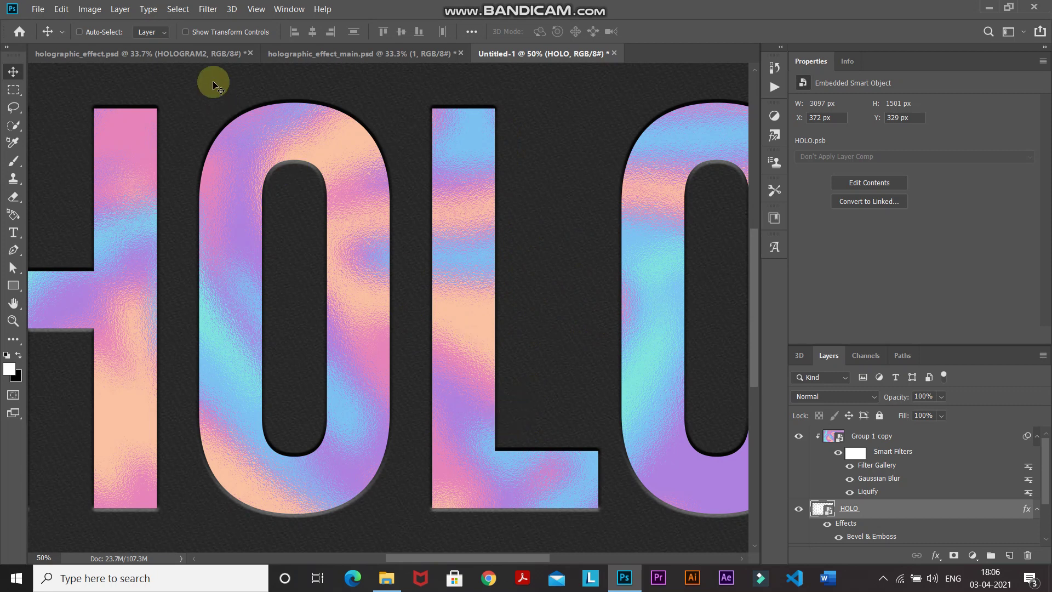
Apply a Ripple filter with amount 10% and size Large to the HOLO smart object, and check its effect on the letter edges.
left_click(207, 10)
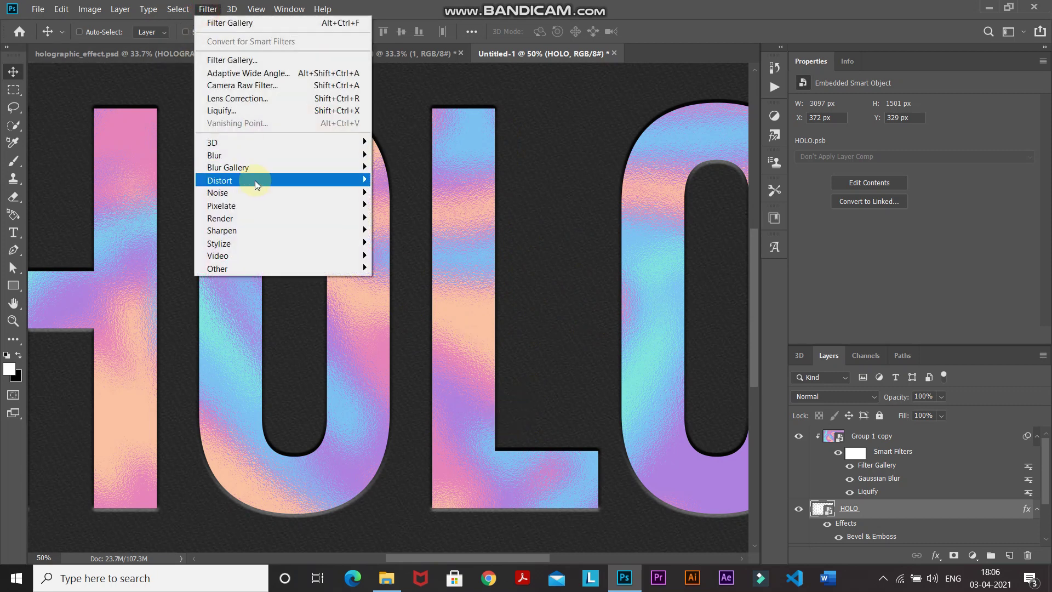
mouse_move(291, 180)
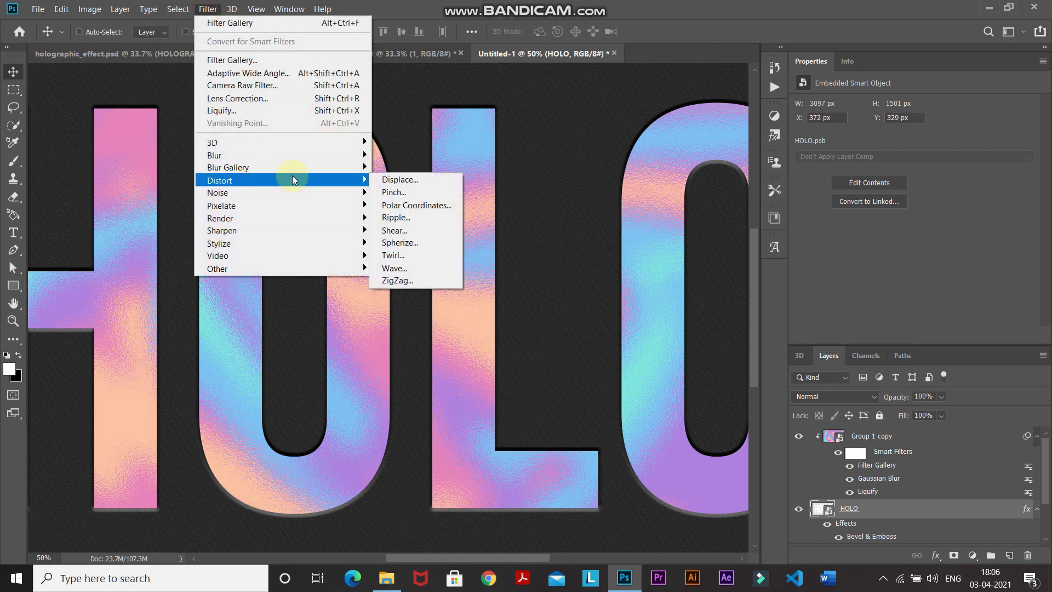
left_click(392, 217)
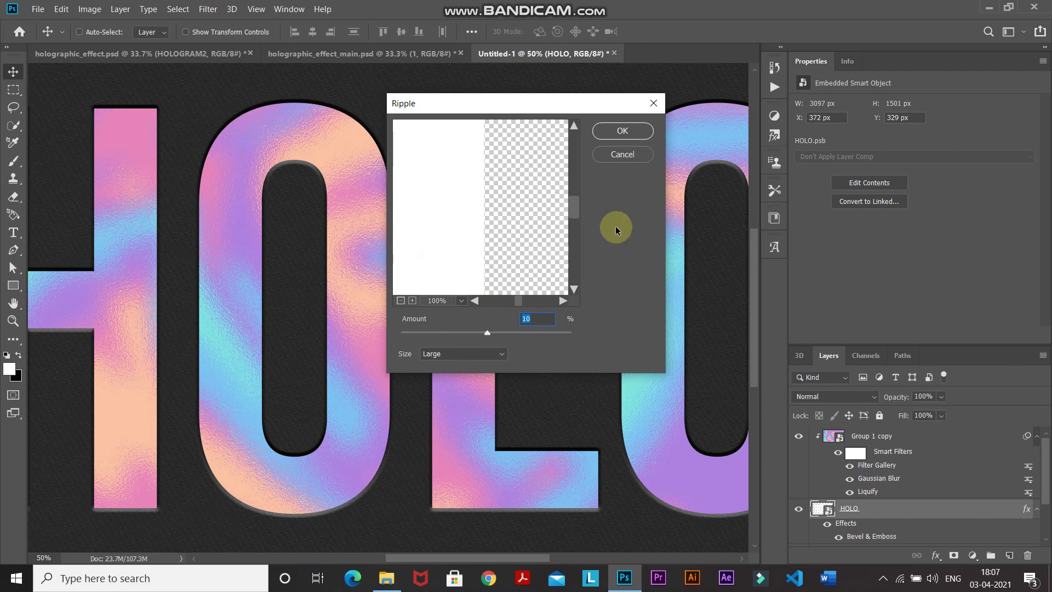
left_click(618, 128)
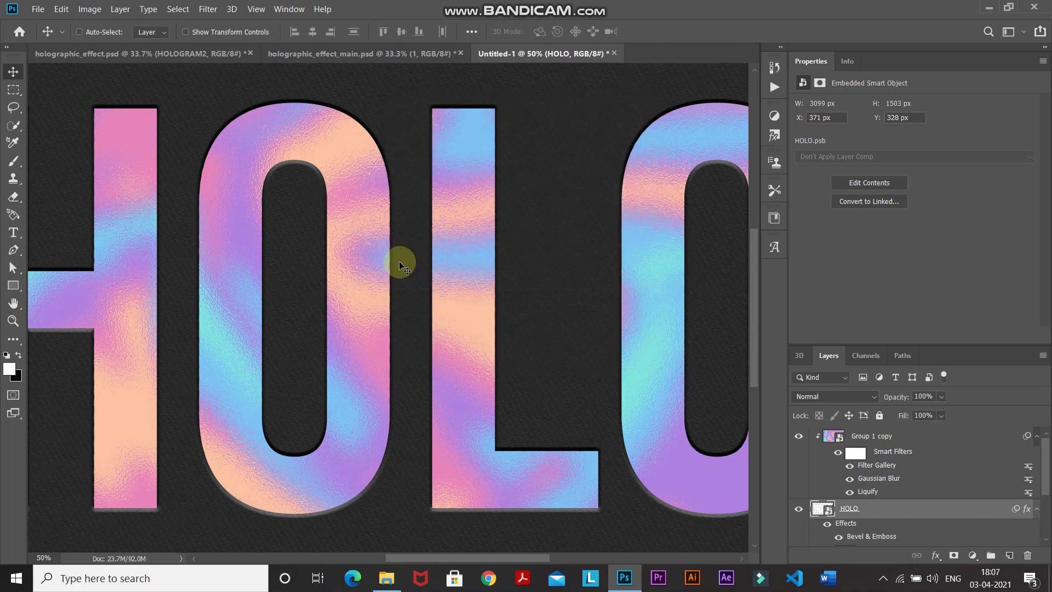
key("ctrl")
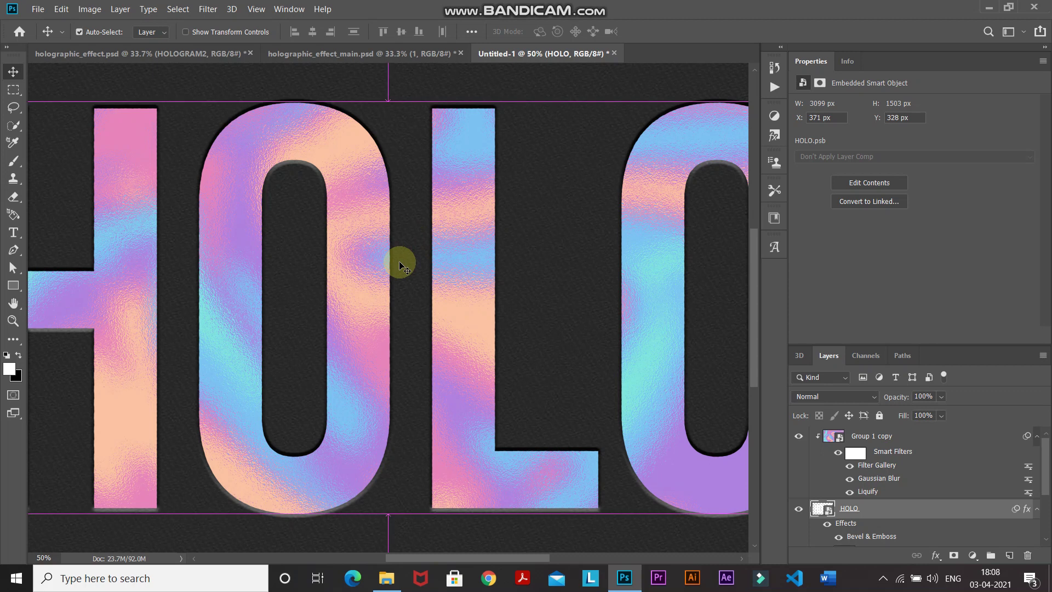
key("ctrl+plus")
key("ctrl+plus")
left_click_drag(400, 316, 402, 404)
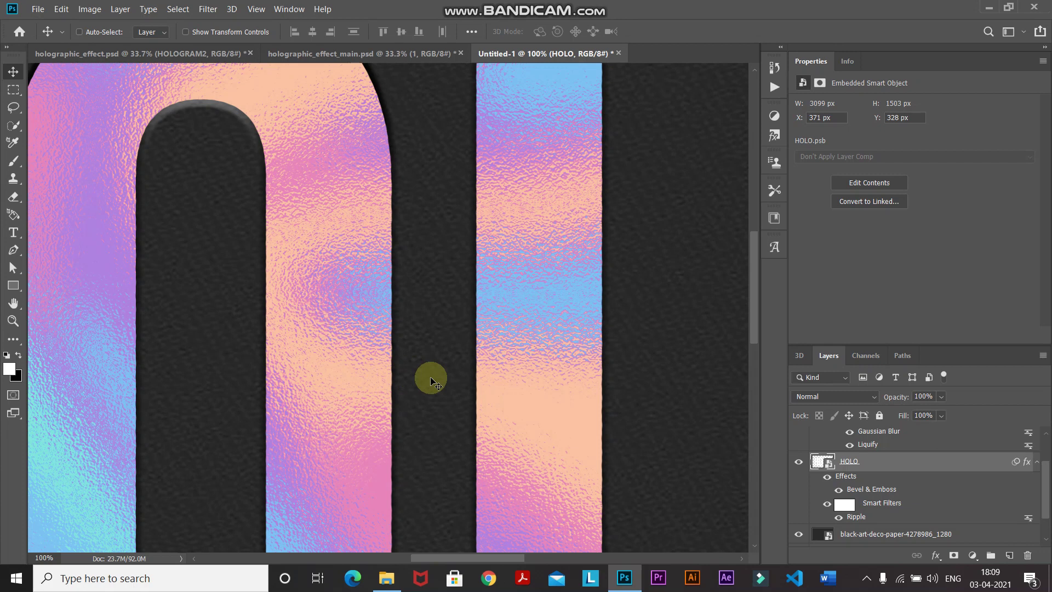
left_click(841, 519)
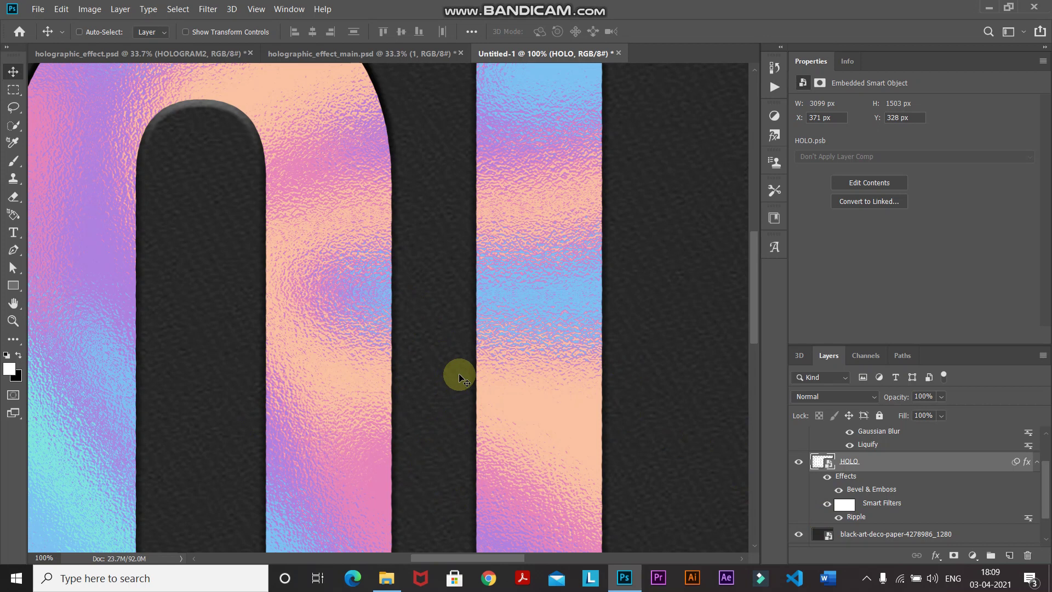
key("ctrl+0")
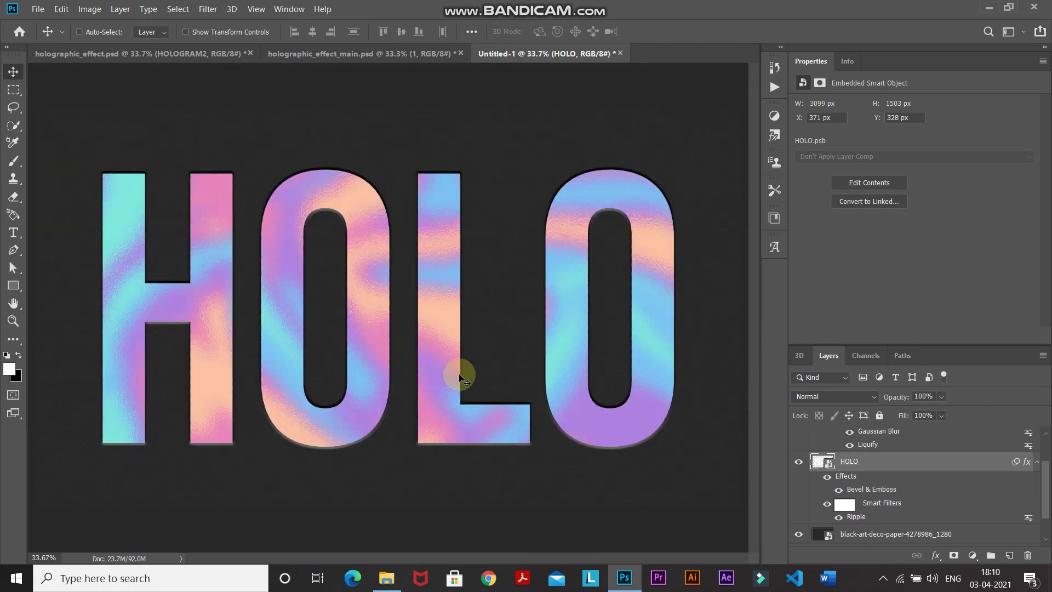